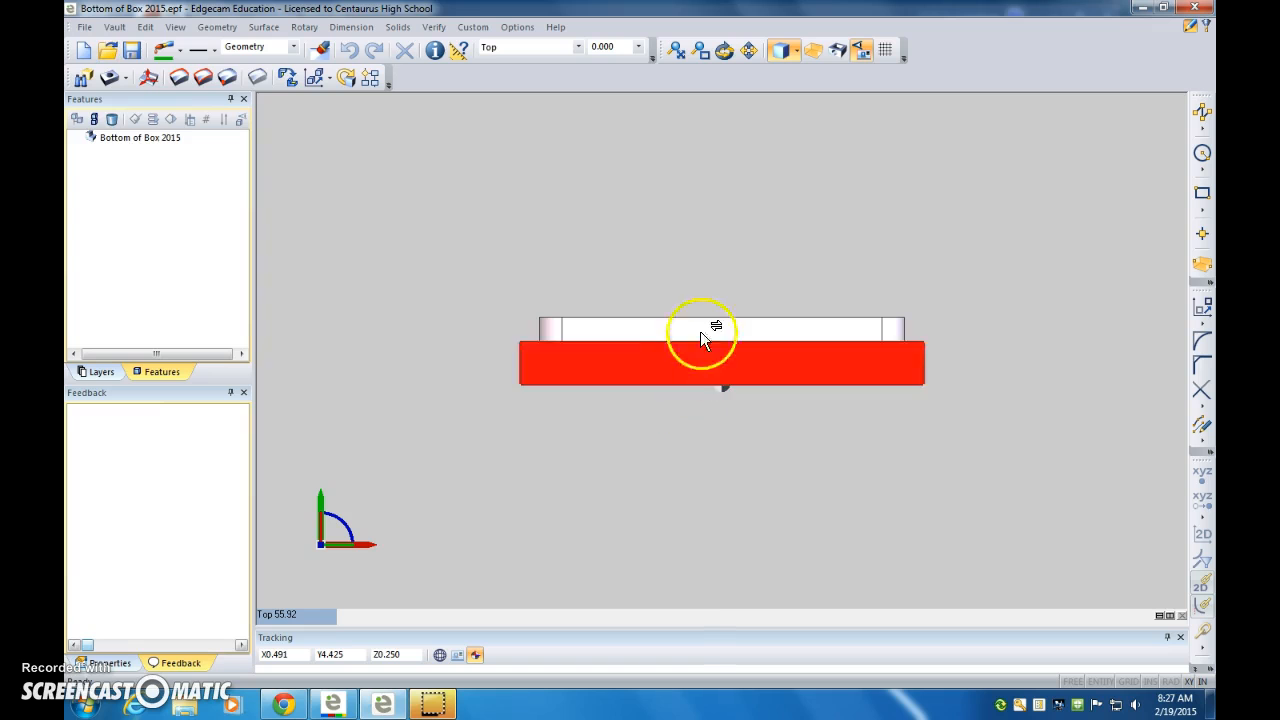
Step: Examine the box bottom's raised lip and pocket from several angles
{"action": "middle_click_drag", "start_coordinate": [533, 249], "coordinate": [625, 322]}
{"action": "mouse_move", "coordinate": [759, 267]}
{"action": "middle_mouse_down"}
{"action": "mouse_move", "coordinate": [969, 194]}
{"action": "mouse_move", "coordinate": [986, 237]}
{"action": "mouse_move", "coordinate": [666, 163]}
{"action": "mouse_move", "coordinate": [682, 243]}
{"action": "mouse_move", "coordinate": [760, 260]}
{"action": "mouse_move", "coordinate": [736, 260]}
{"action": "middle_mouse_up"}
{"action": "left_click", "coordinate": [447, 240]}
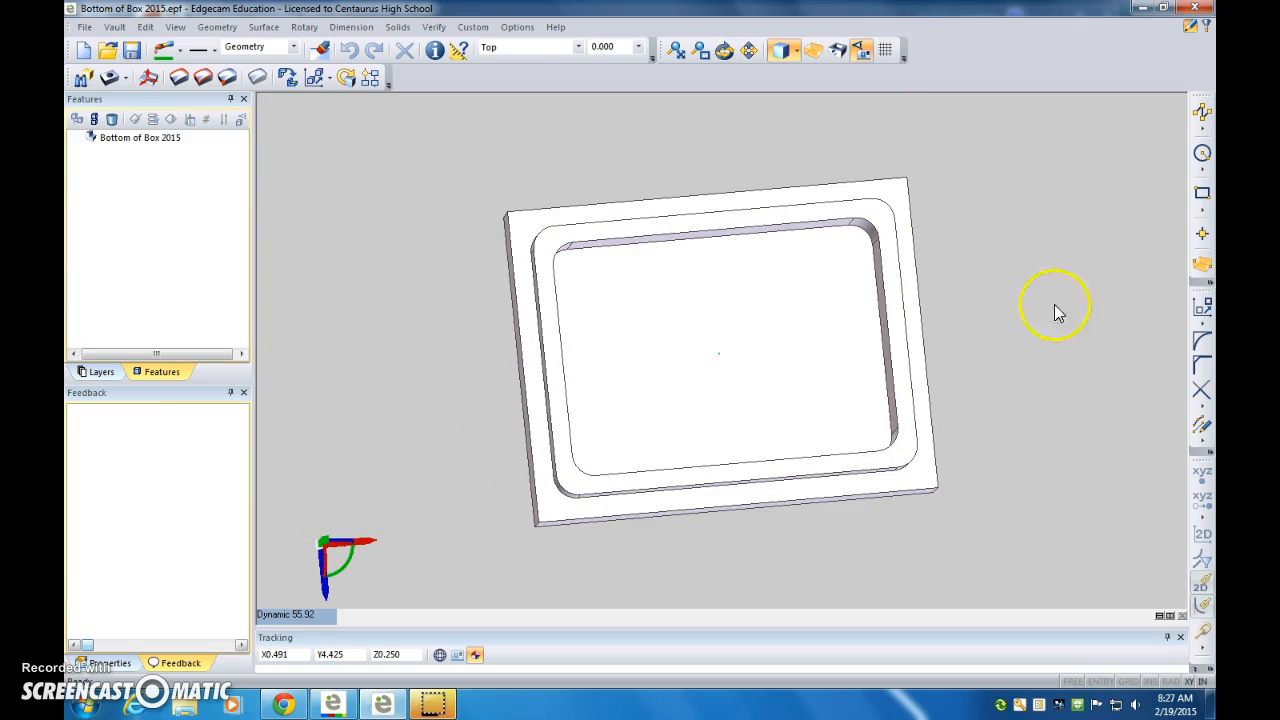
{"action": "middle_click_drag", "start_coordinate": [1023, 503], "coordinate": [1072, 311]}
{"action": "middle_click_drag", "start_coordinate": [931, 311], "coordinate": [968, 311]}
{"action": "middle_click_drag", "start_coordinate": [763, 323], "coordinate": [777, 266]}
{"action": "middle_click_drag", "start_coordinate": [750, 380], "coordinate": [706, 400]}
{"action": "left_click_drag", "start_coordinate": [700, 398], "coordinate": [673, 195]}
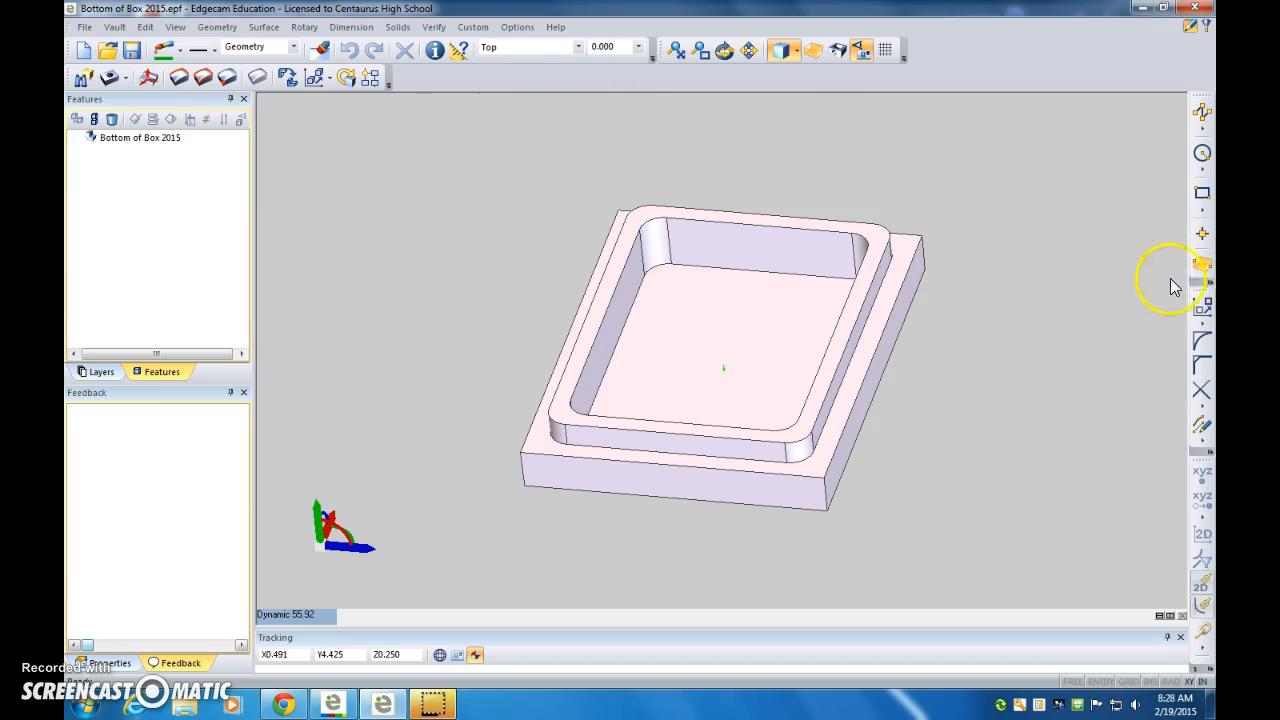
Step: Create automatic box-shaped stock around the part with zero offsets
{"action": "left_click", "coordinate": [1203, 266]}
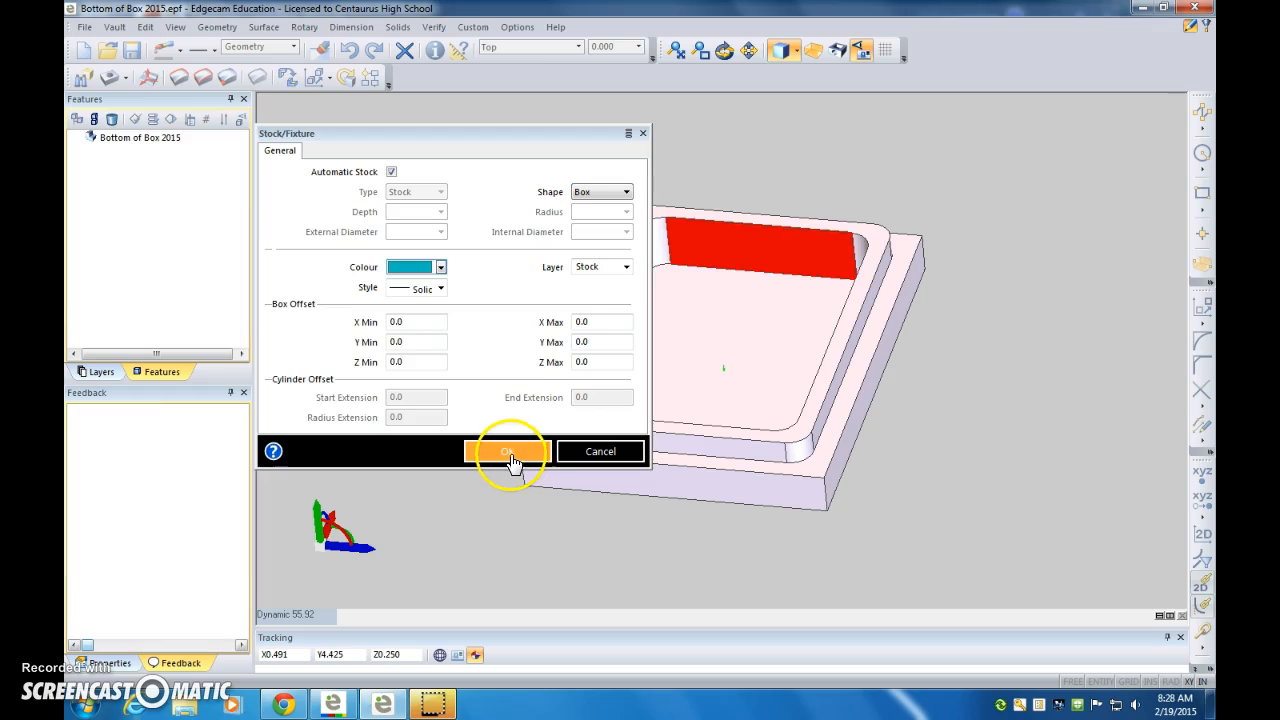
{"action": "left_click", "coordinate": [508, 453]}
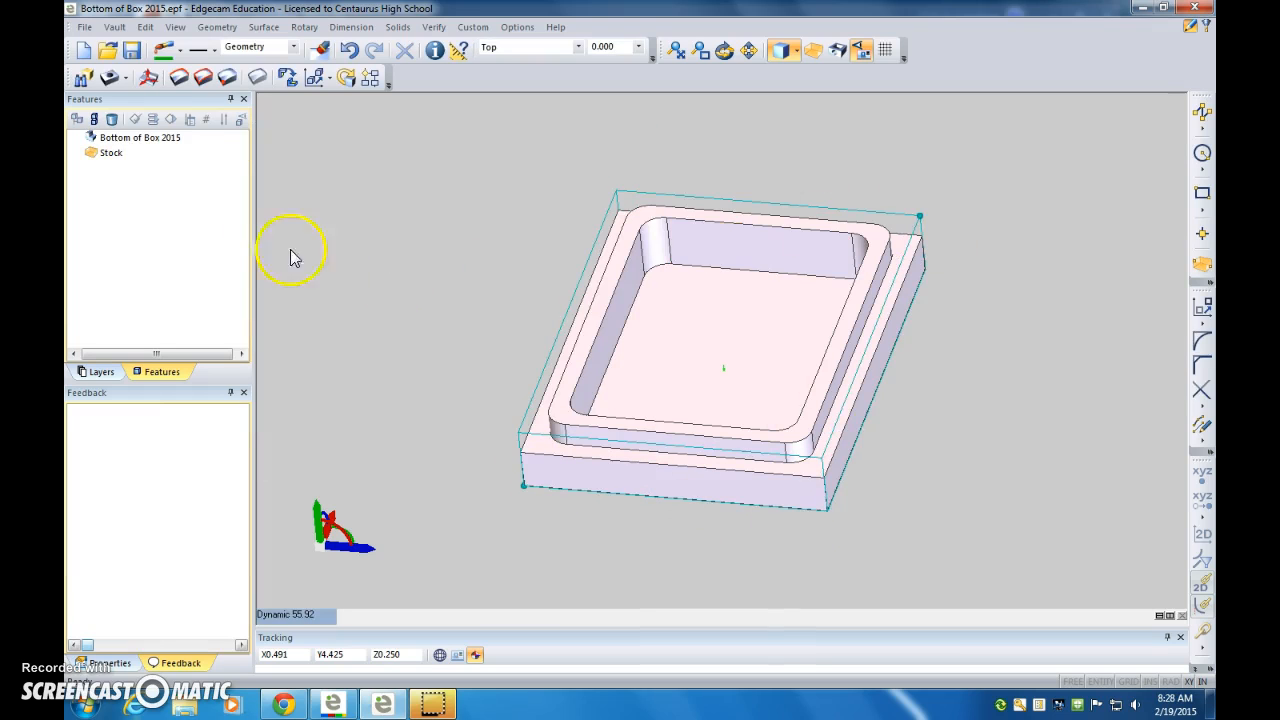
Step: Start creating construction plane CPL0 with a new origin and its plane defined through three points
{"action": "left_click", "coordinate": [220, 28]}
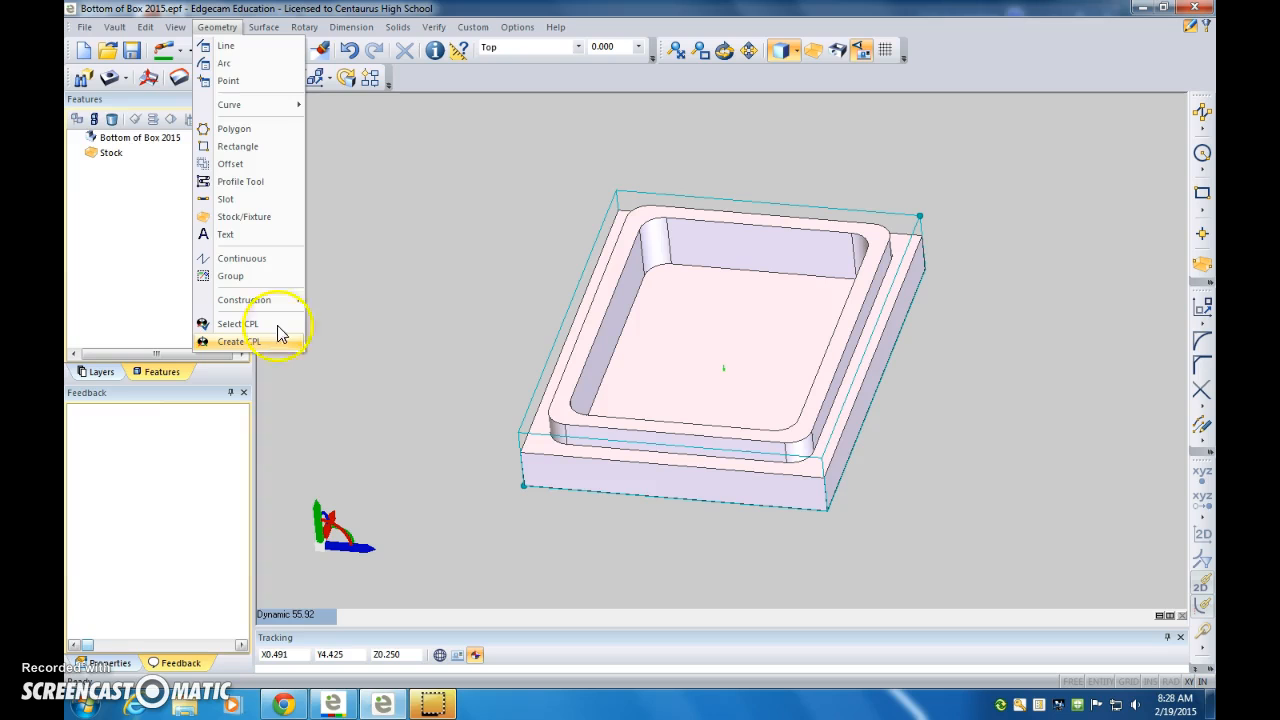
{"action": "left_click", "coordinate": [240, 342]}
{"action": "left_click", "coordinate": [368, 191]}
{"action": "left_click", "coordinate": [551, 192]}
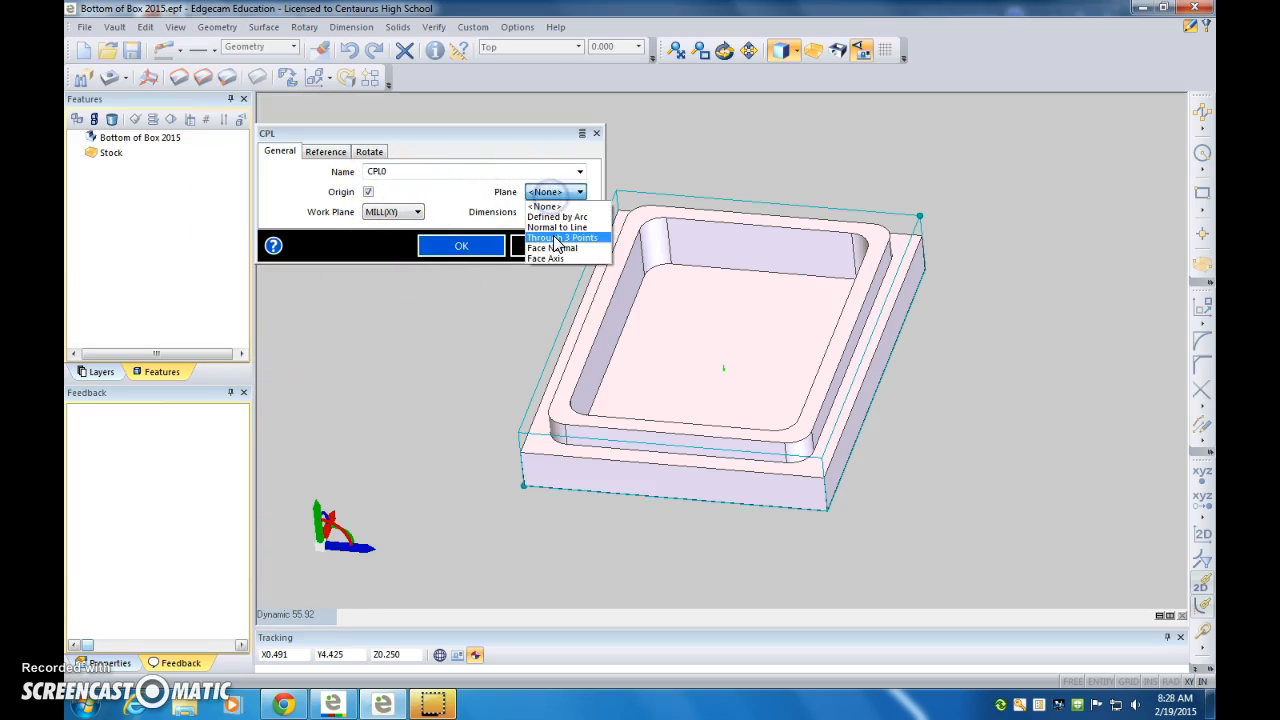
{"action": "left_click", "coordinate": [551, 244]}
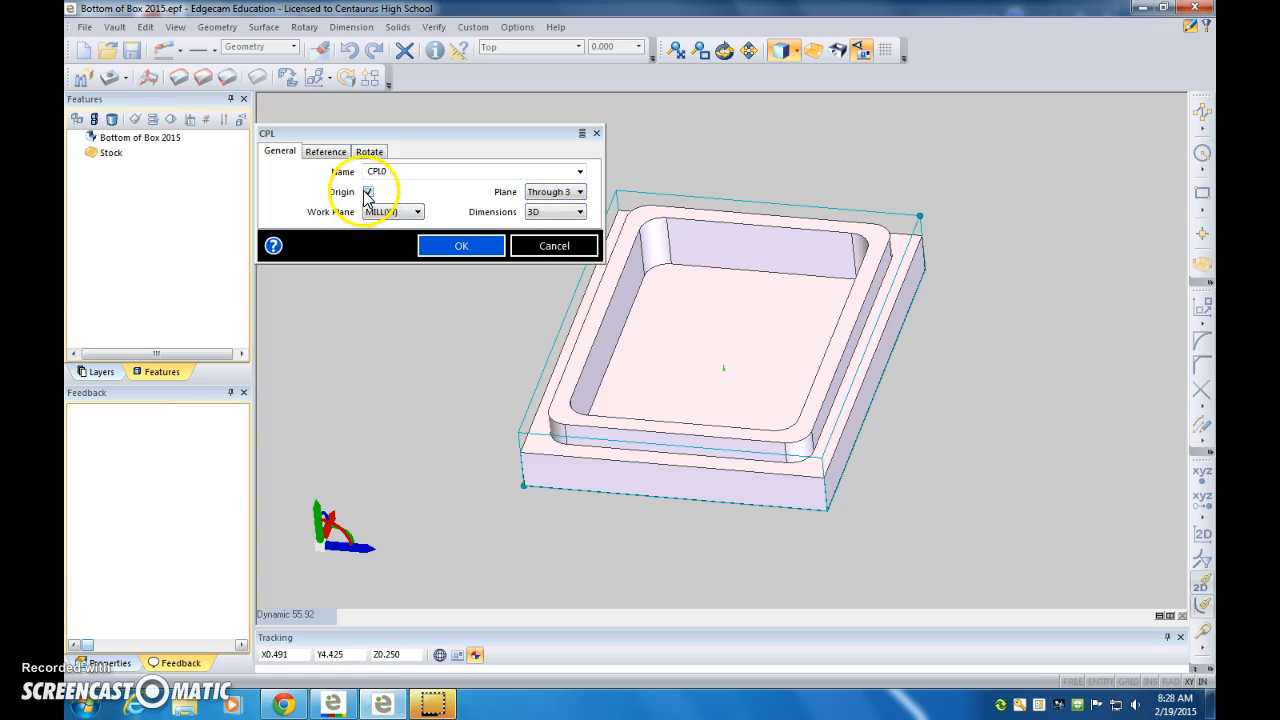
{"action": "left_click", "coordinate": [462, 246]}
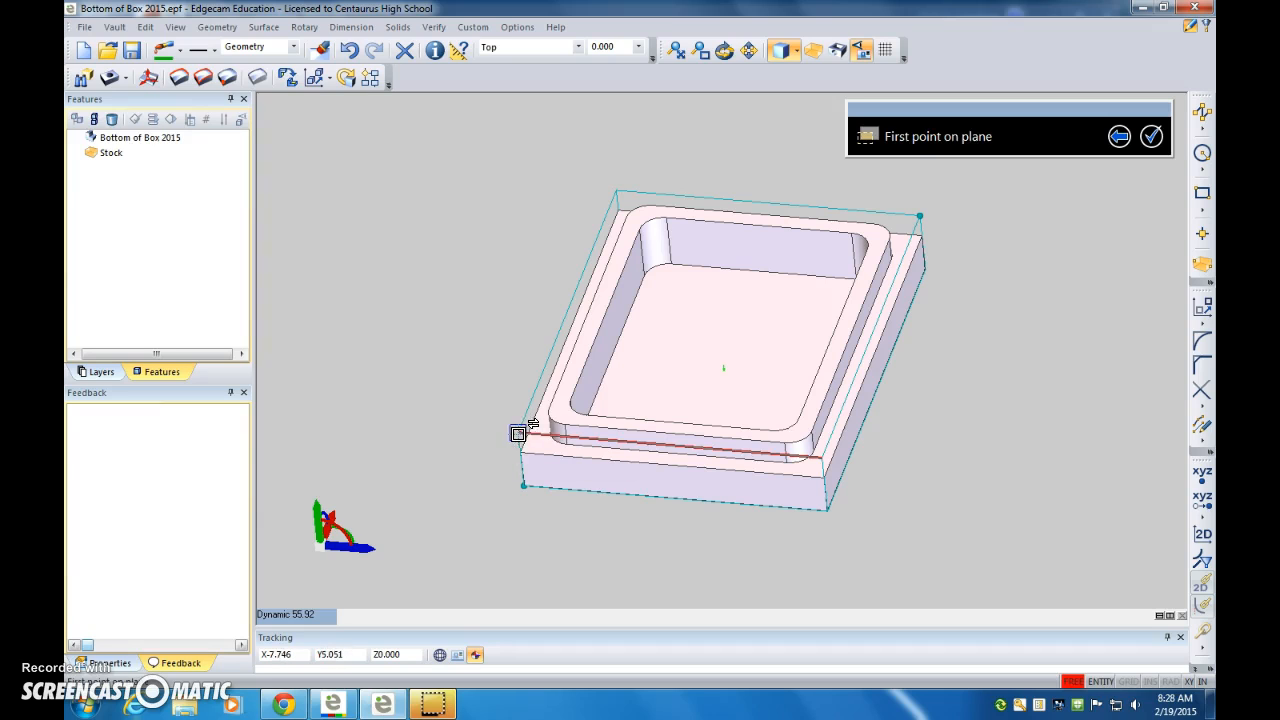
Step: Define the CPL through three upper corners of the stock and place its origin at the first corner picked
{"action": "left_click", "coordinate": [518, 432]}
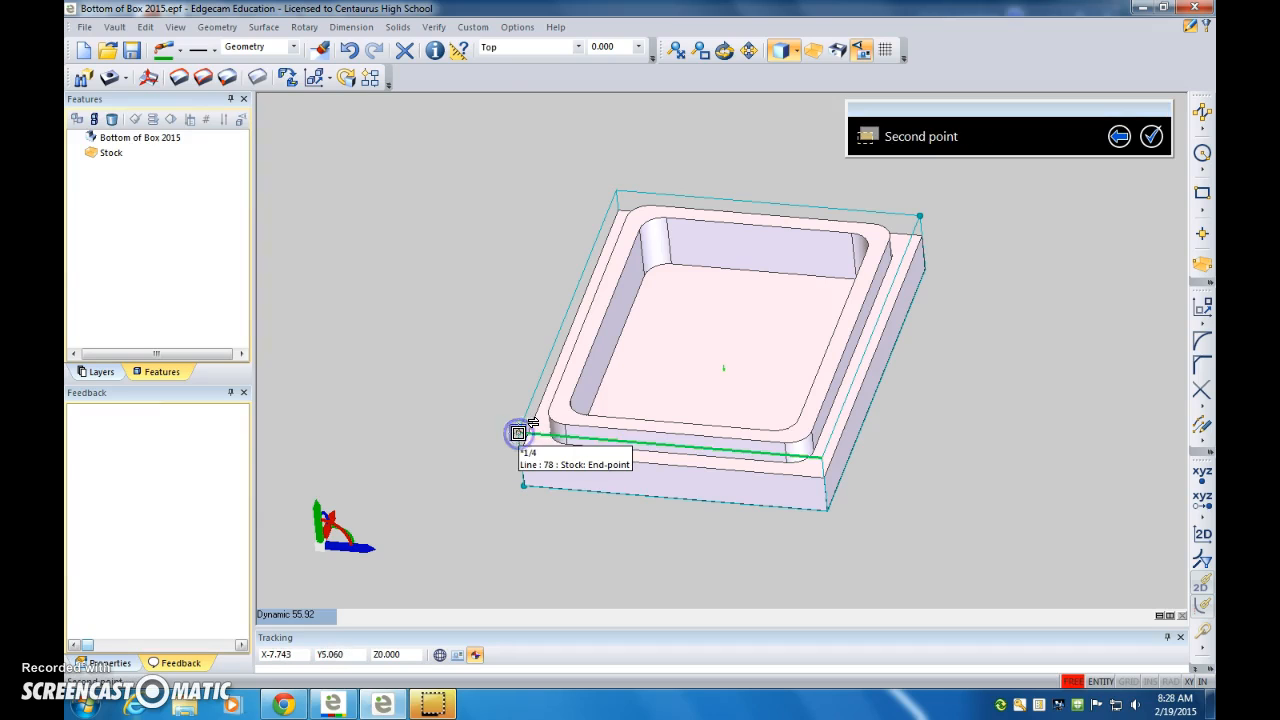
{"action": "left_click", "coordinate": [823, 457]}
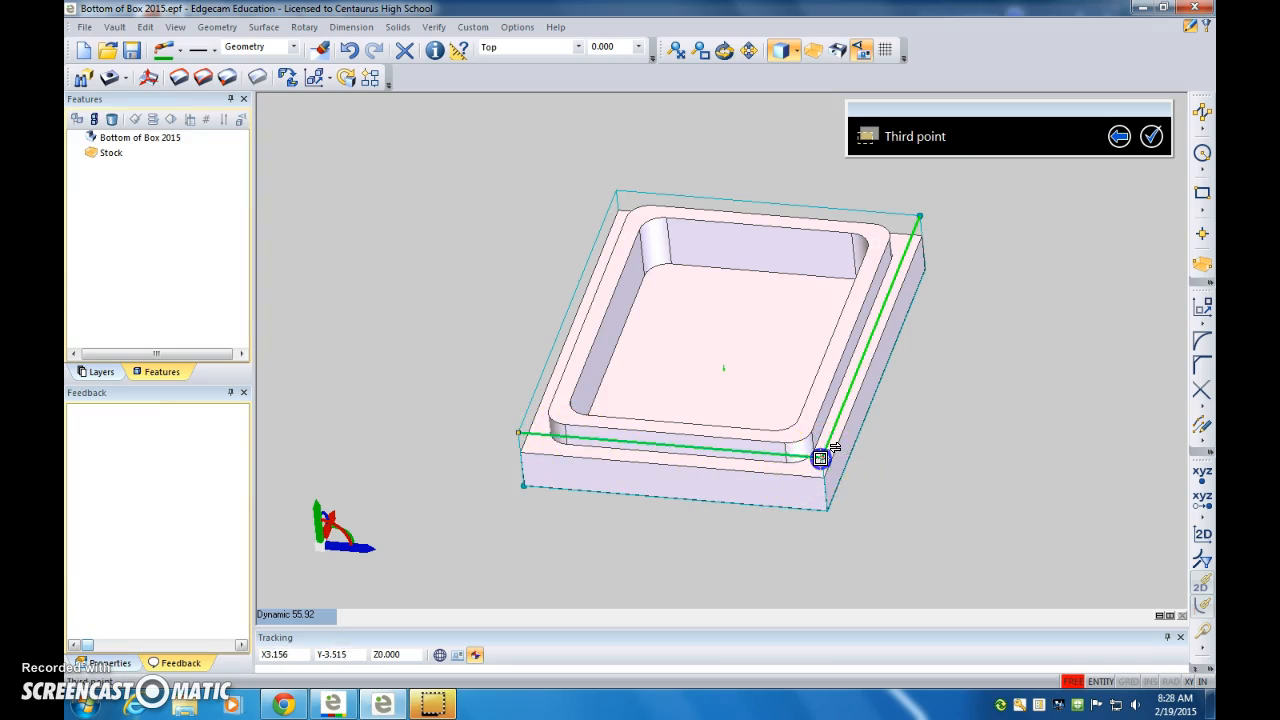
{"action": "left_click", "coordinate": [616, 190]}
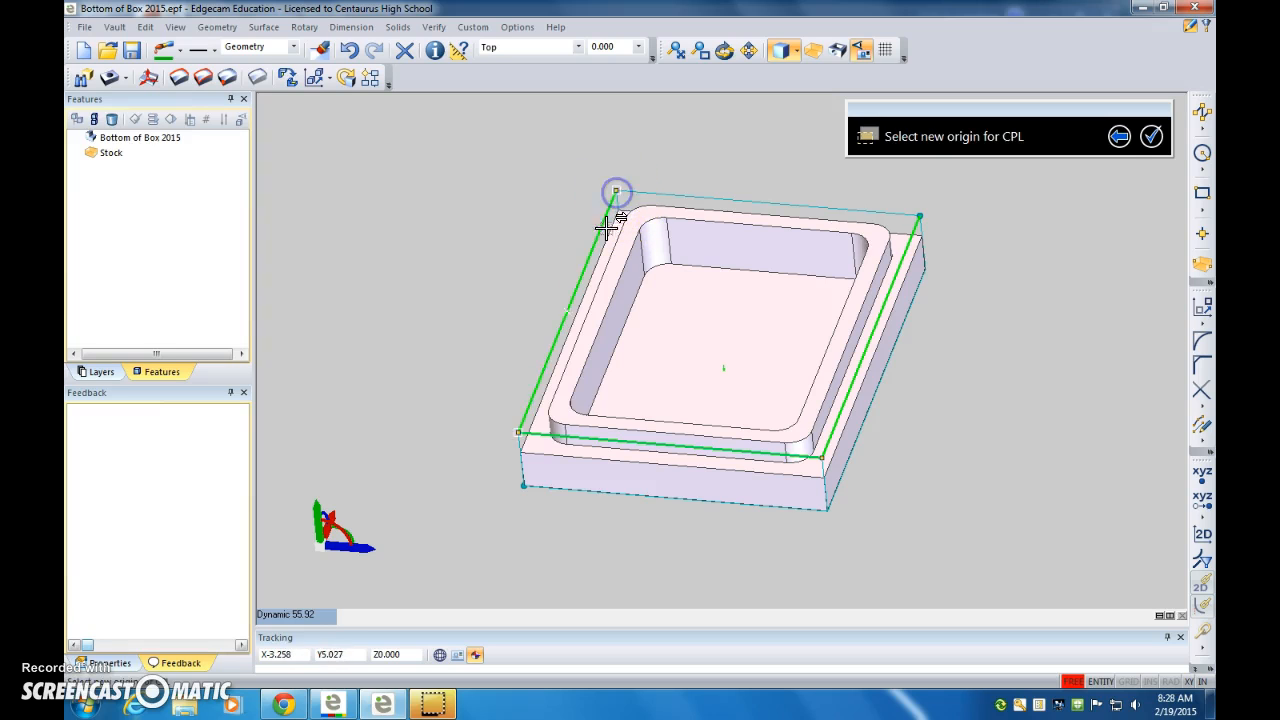
{"action": "left_click", "coordinate": [518, 433]}
{"action": "left_click", "coordinate": [517, 433]}
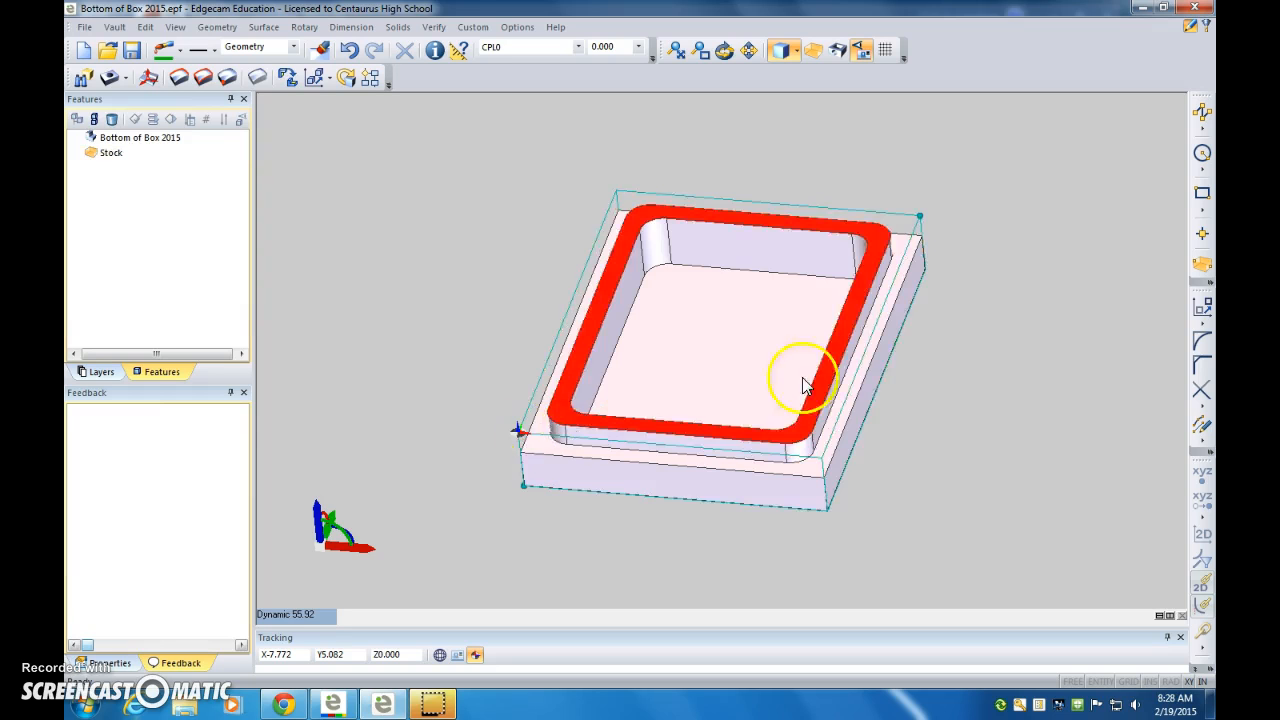
Step: Check the position and axes of the CPL origin on the stock's upper corner
{"action": "middle_click_drag", "start_coordinate": [947, 368], "coordinate": [912, 402]}
{"action": "left_click", "coordinate": [491, 396]}
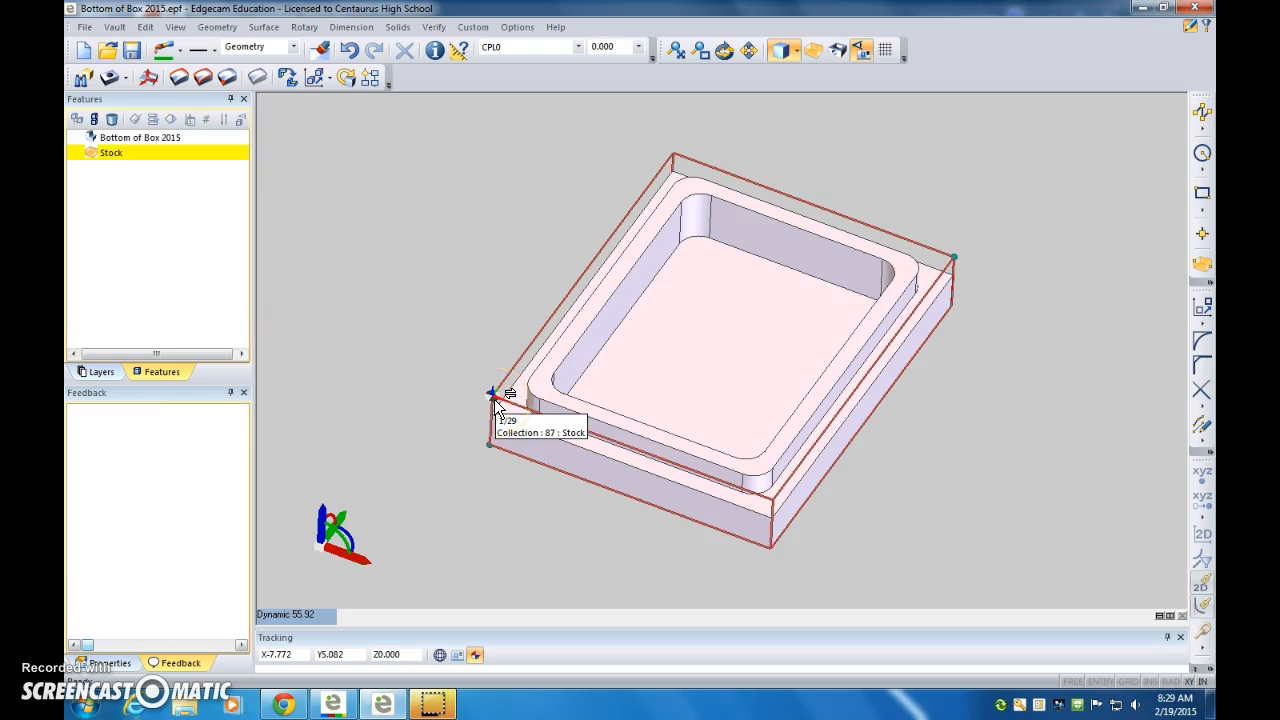
{"action": "left_click", "coordinate": [491, 396]}
{"action": "left_click", "coordinate": [494, 298]}
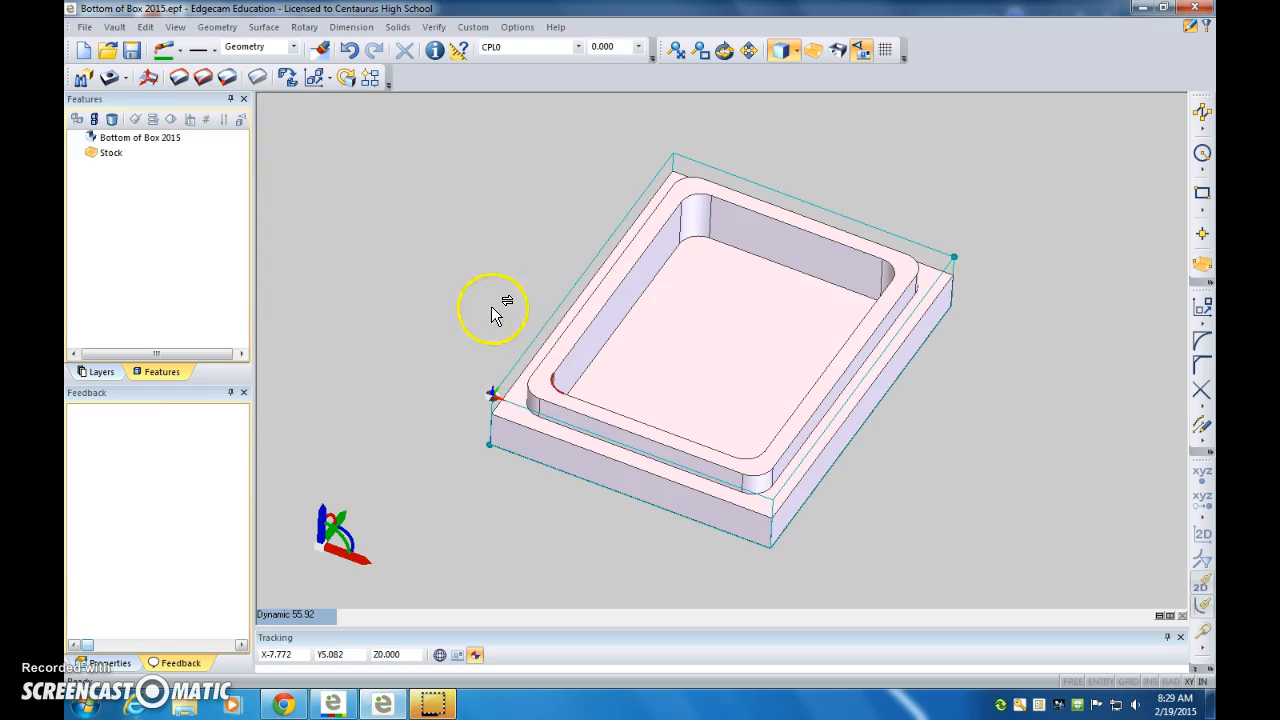
{"action": "left_click", "coordinate": [490, 386]}
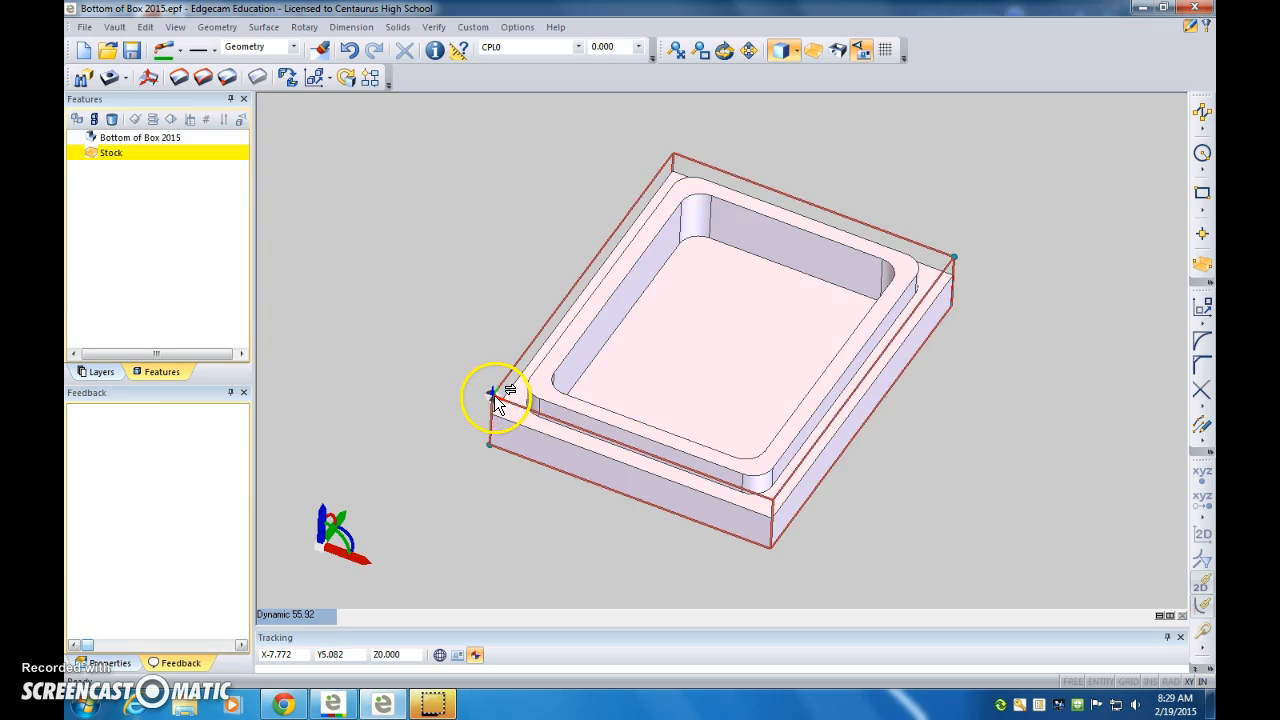
{"action": "left_click", "coordinate": [496, 404]}
{"action": "left_click", "coordinate": [491, 389]}
{"action": "left_click", "coordinate": [511, 400]}
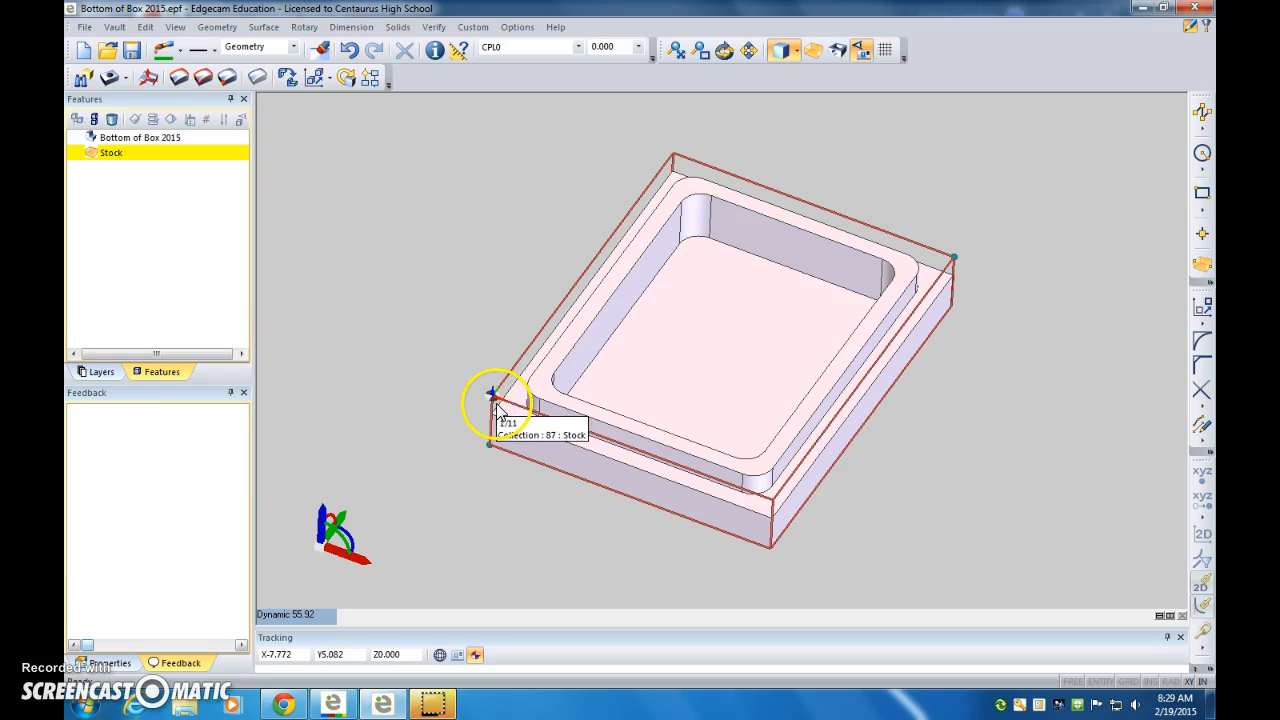
{"action": "left_click", "coordinate": [217, 28]}
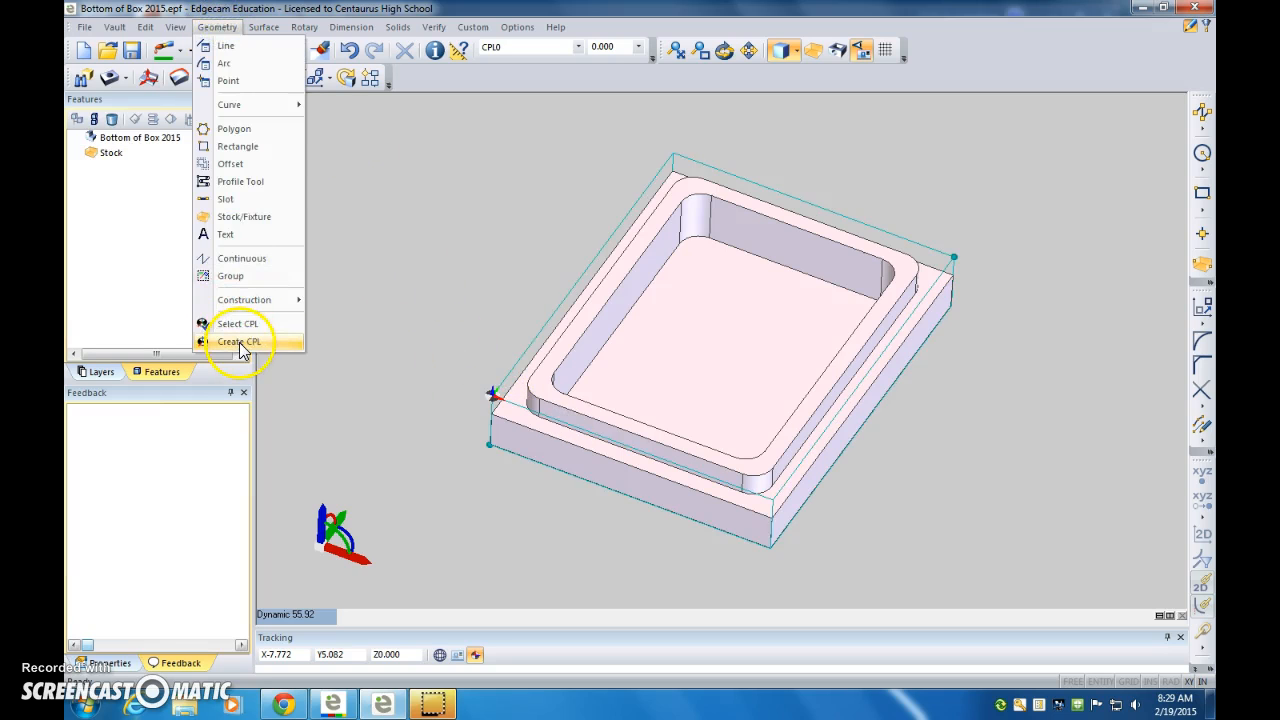
{"action": "left_click", "coordinate": [241, 343]}
{"action": "left_click", "coordinate": [368, 191]}
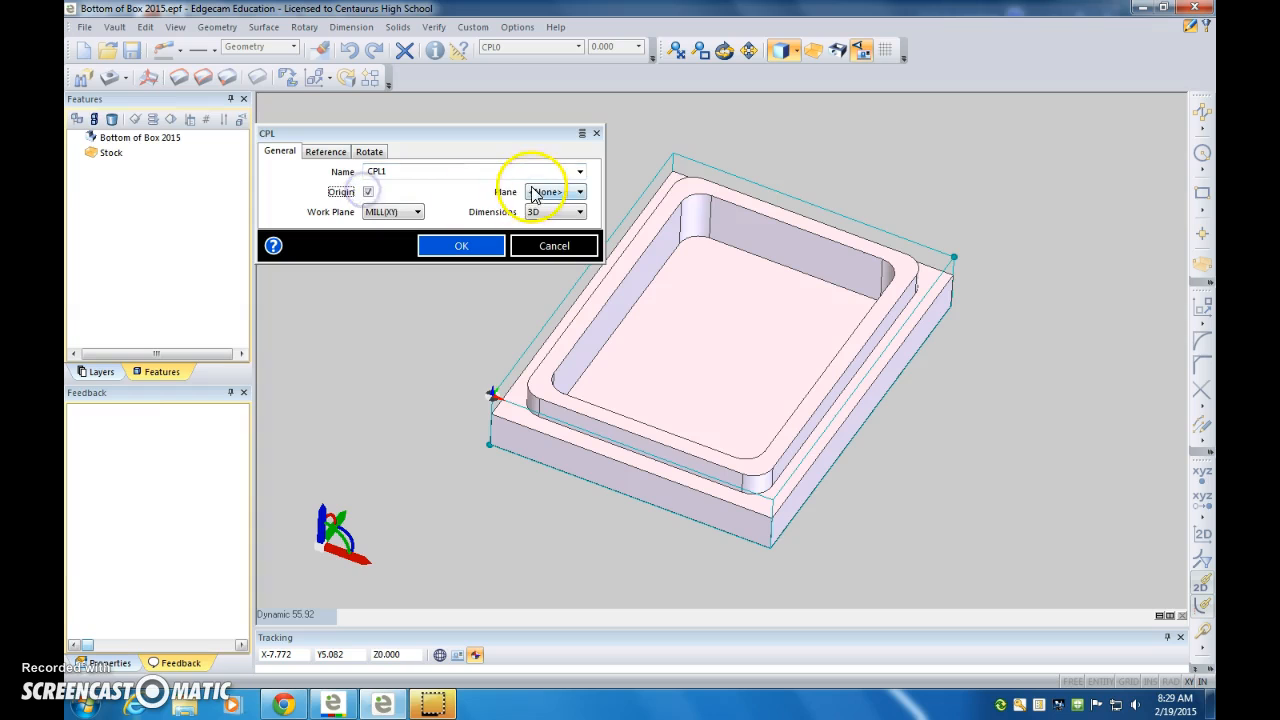
{"action": "left_click", "coordinate": [537, 245]}
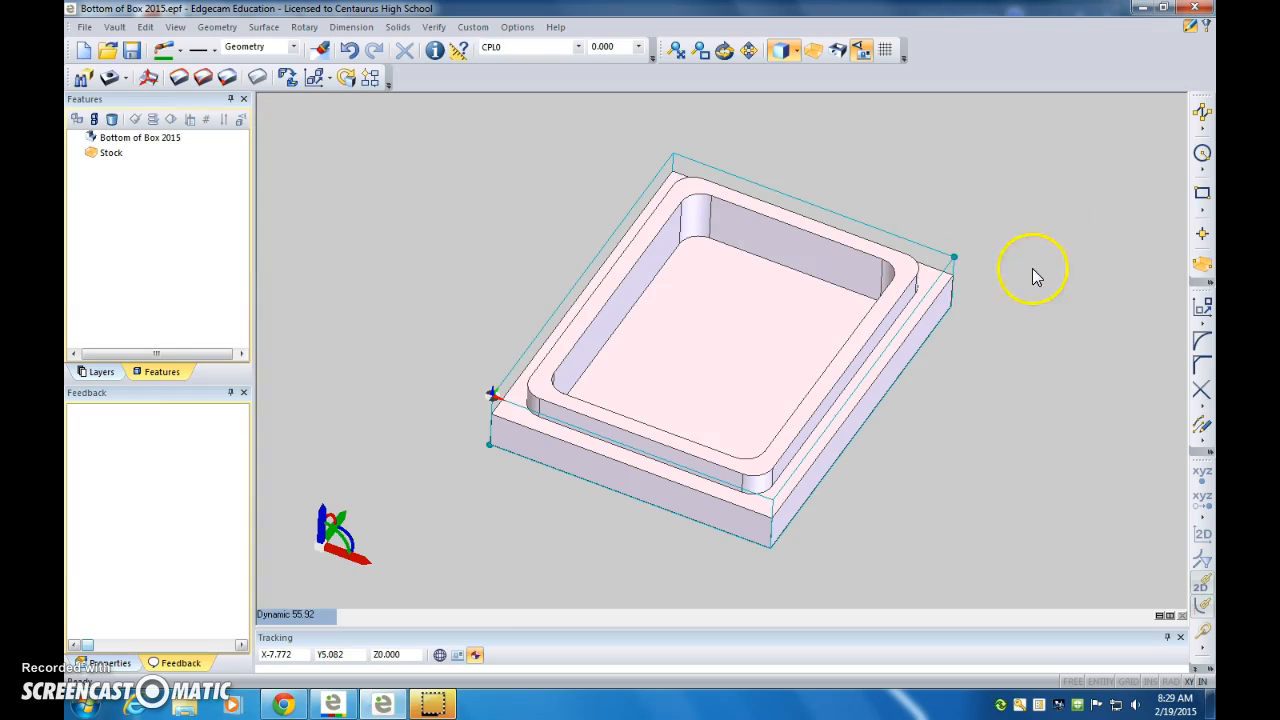
Step: Run the Feature Finder on the part for pockets, bosses, open mill areas, flat faces and vertical holes
{"action": "middle_click_drag", "start_coordinate": [1037, 276], "coordinate": [1037, 232]}
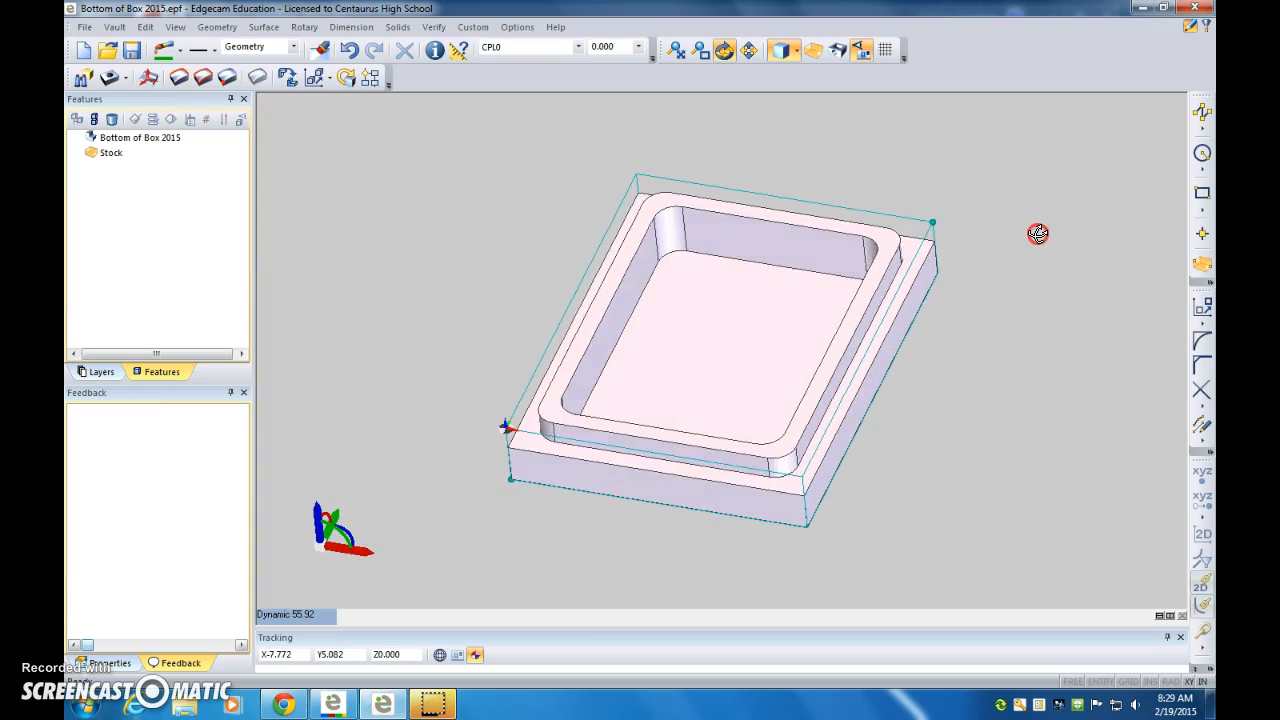
{"action": "left_click", "coordinate": [84, 79]}
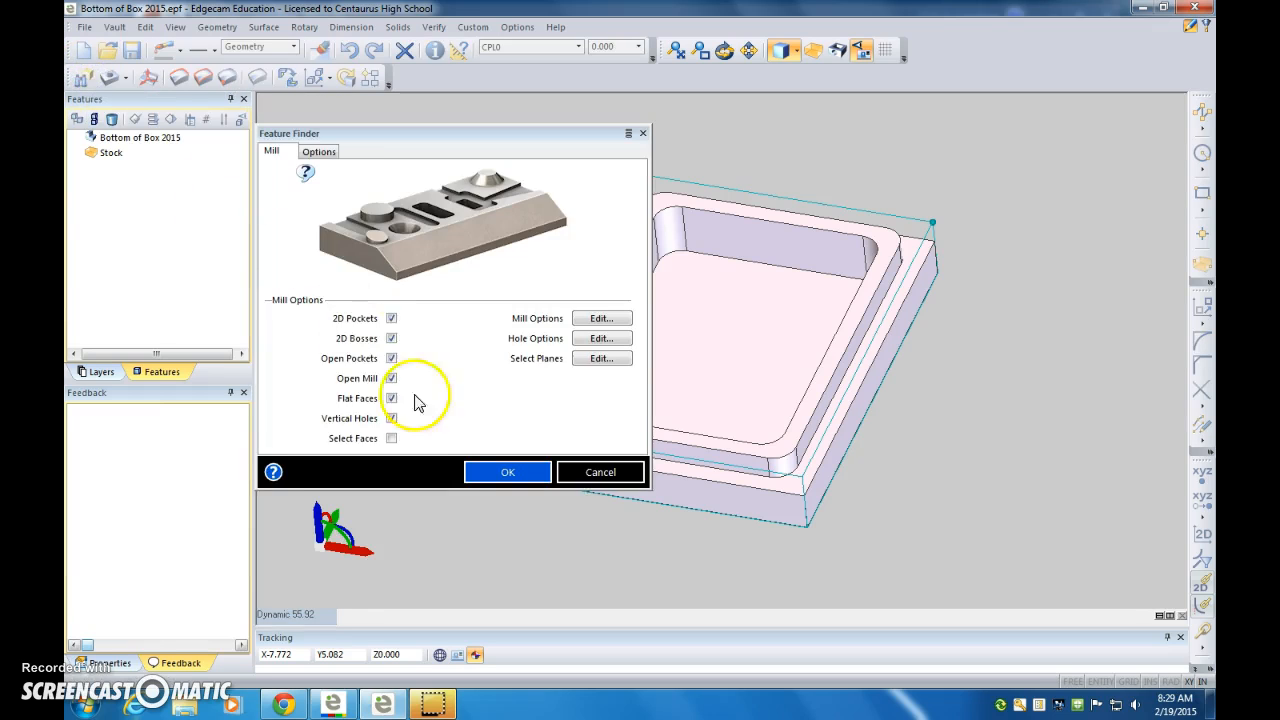
{"action": "left_click", "coordinate": [510, 471]}
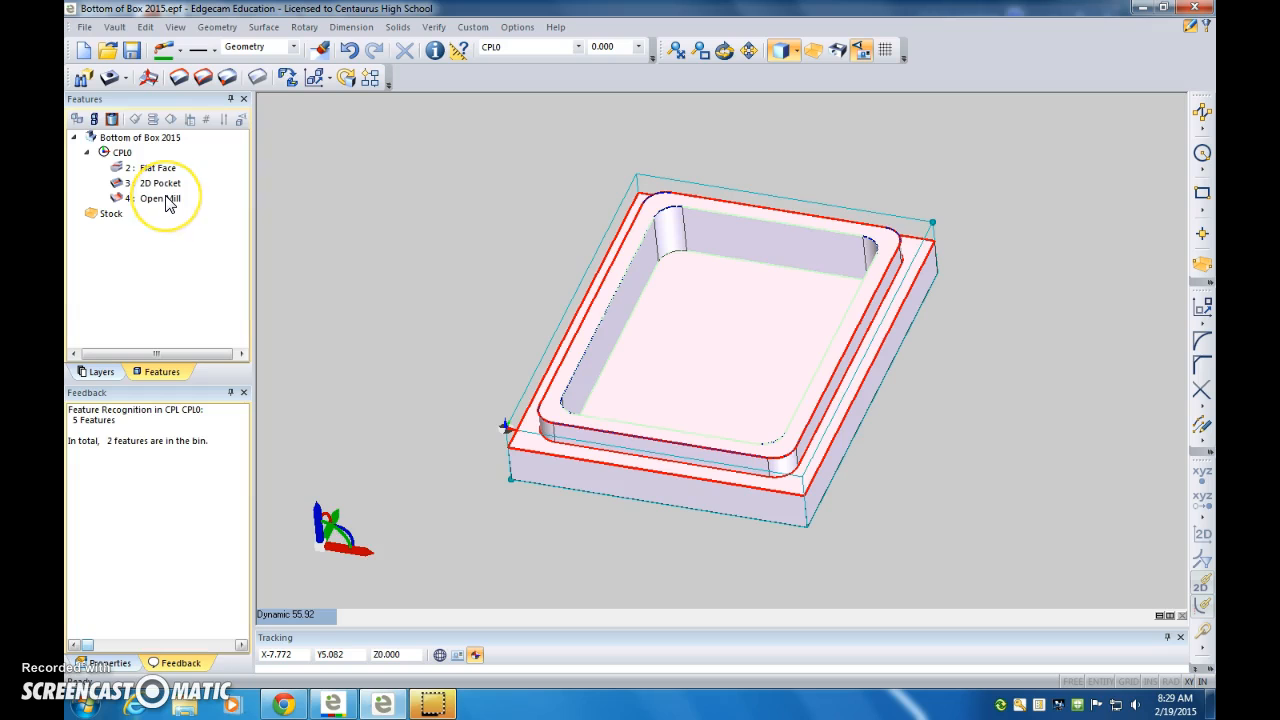
Step: Create a milling sequence for the prolight 1000.mcp machine tool with CPL0 as the initial CPL
{"action": "left_click", "coordinate": [1207, 27]}
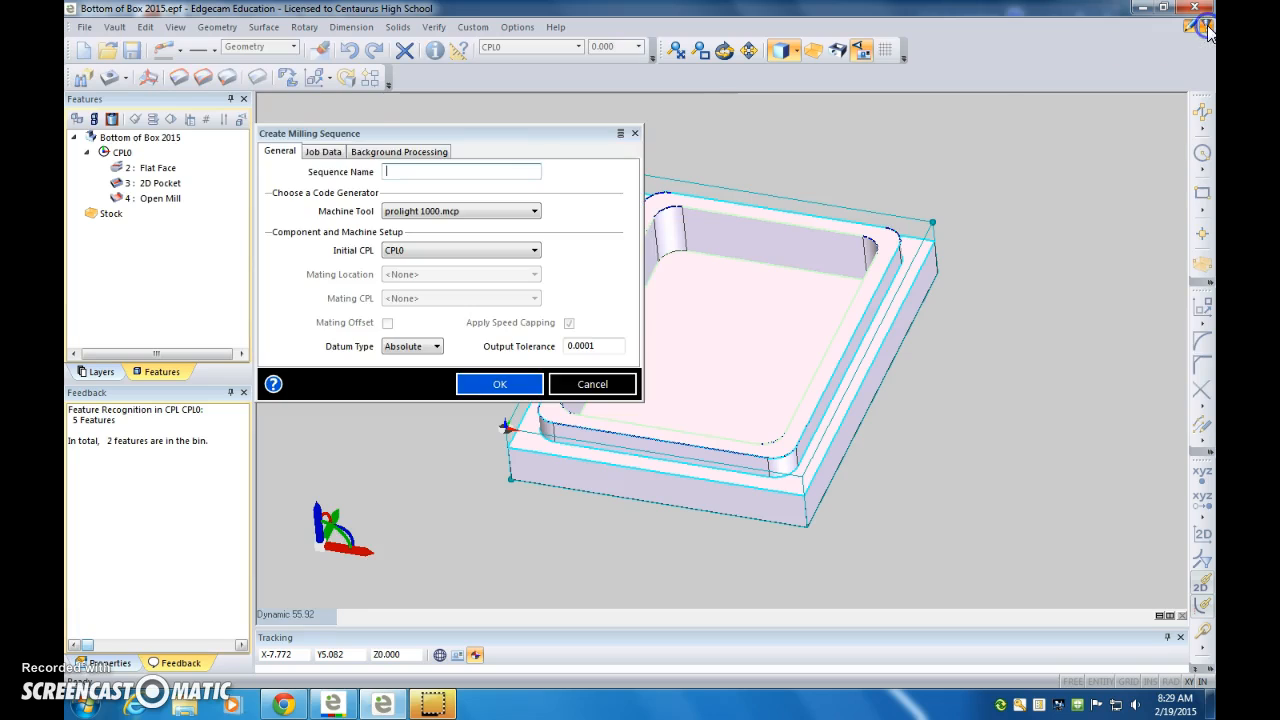
{"action": "left_click", "coordinate": [469, 385]}
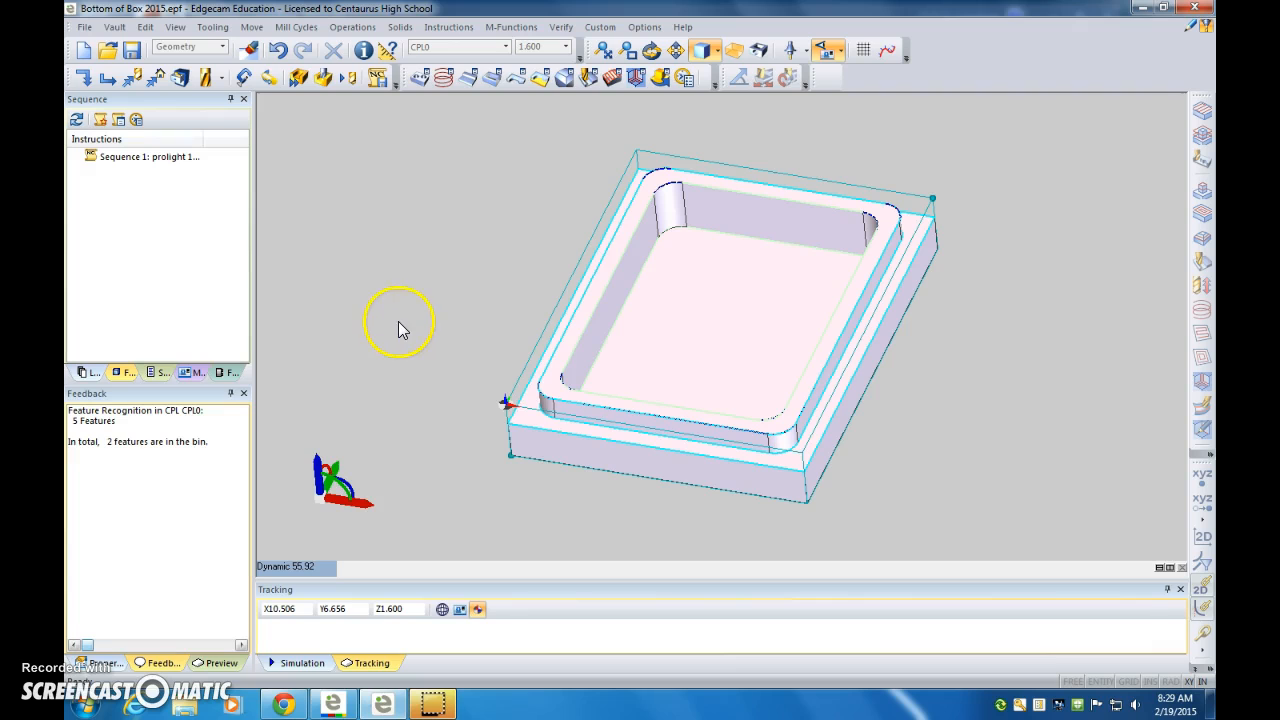
Step: Start a Roughing Operation on the 2D Pocket feature without any boundary entities
{"action": "left_click", "coordinate": [493, 84]}
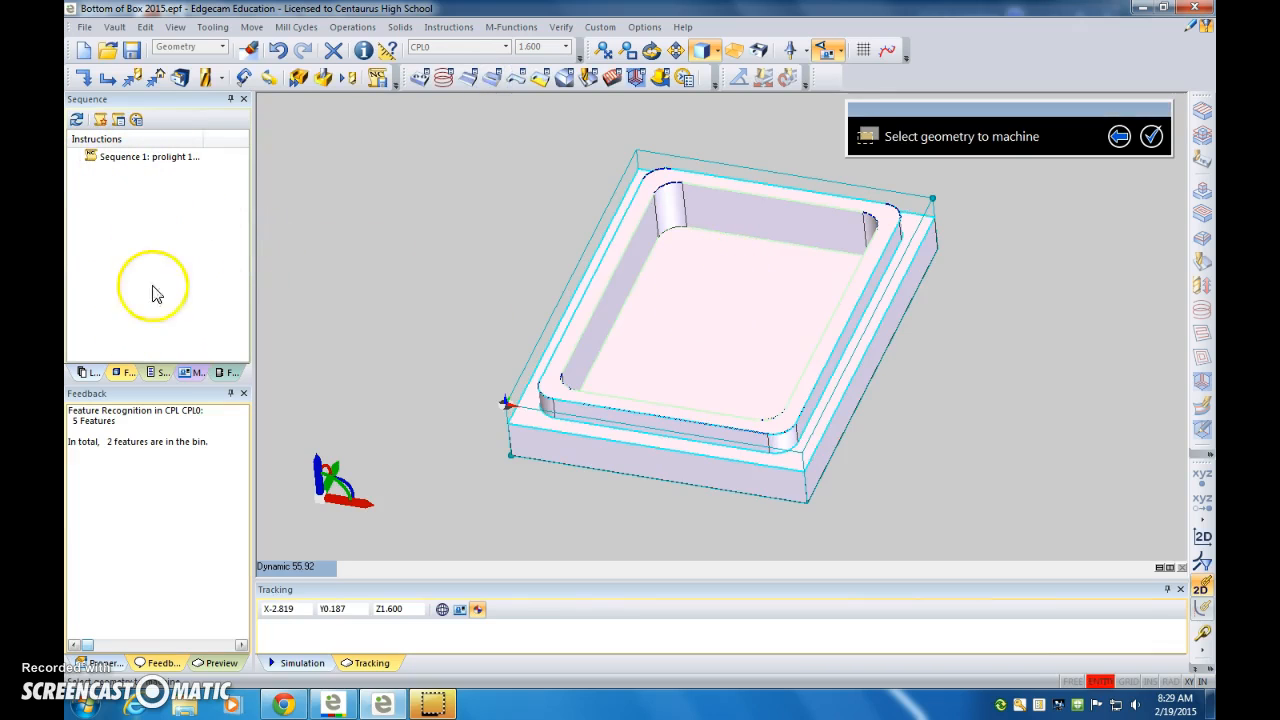
{"action": "left_click", "coordinate": [127, 378]}
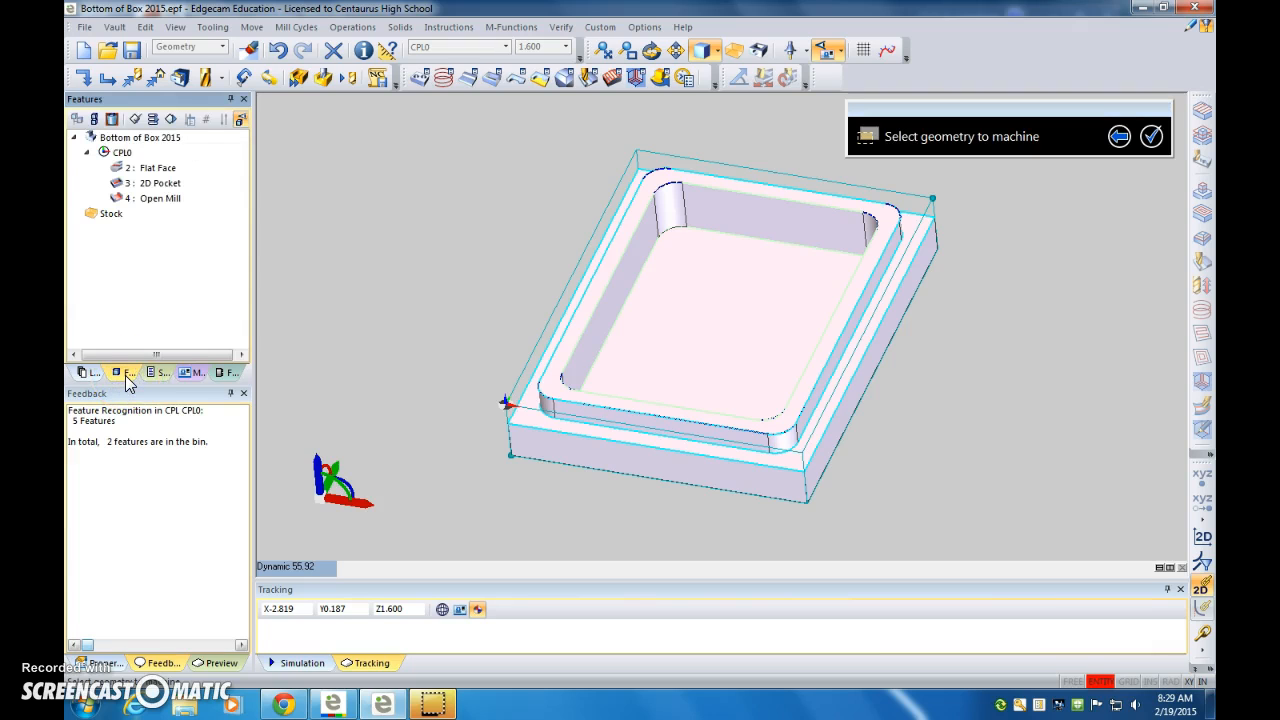
{"action": "left_click", "coordinate": [156, 372]}
{"action": "left_click", "coordinate": [125, 372]}
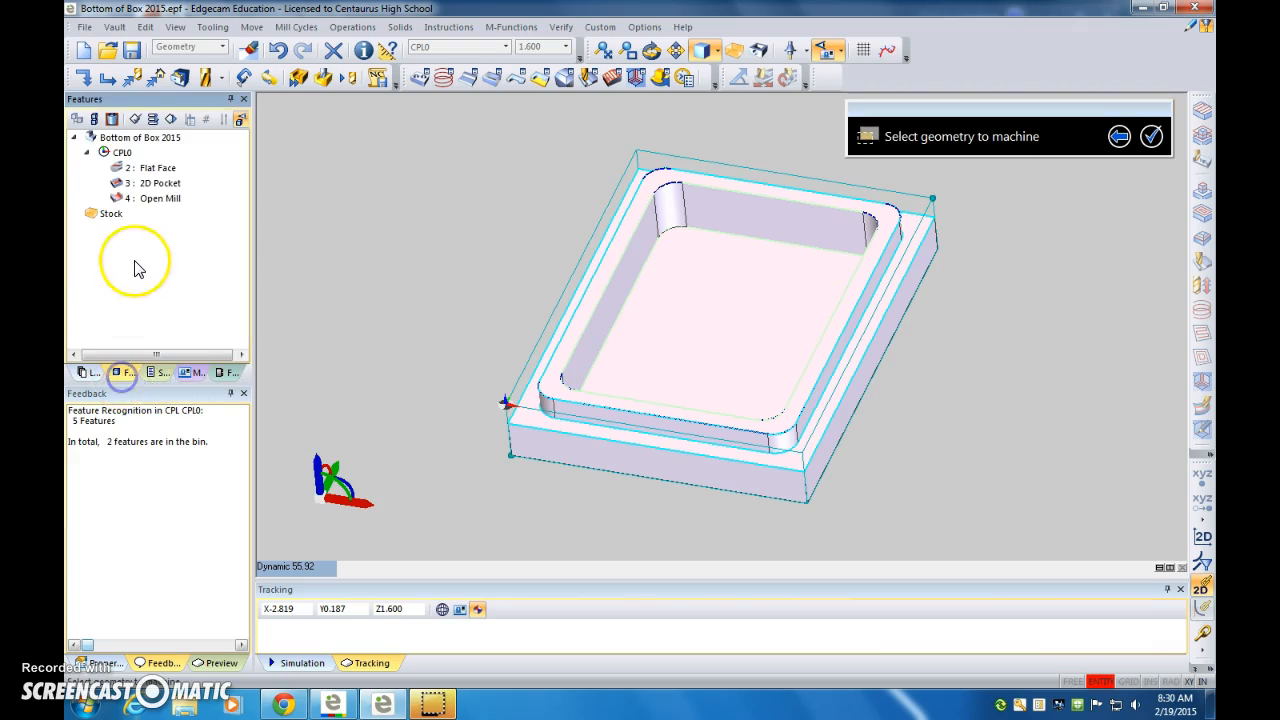
{"action": "left_click", "coordinate": [161, 190]}
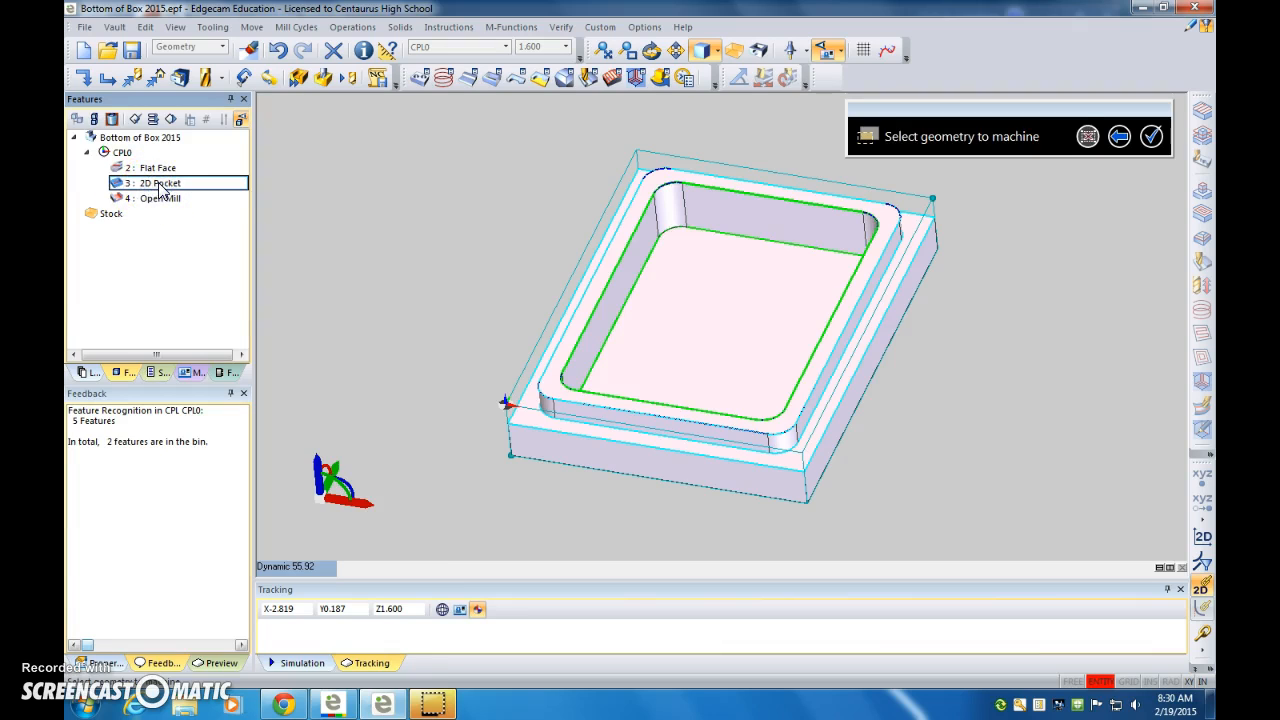
{"action": "right_click", "coordinate": [159, 184]}
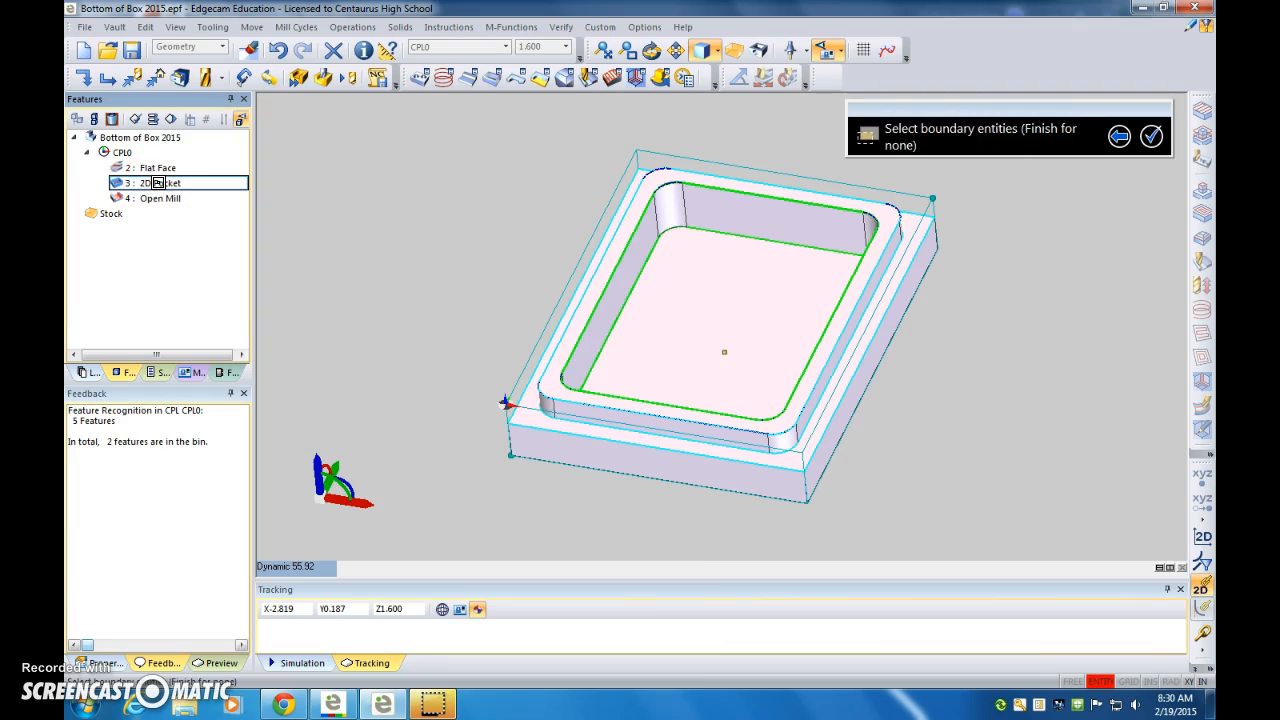
{"action": "right_click", "coordinate": [159, 184]}
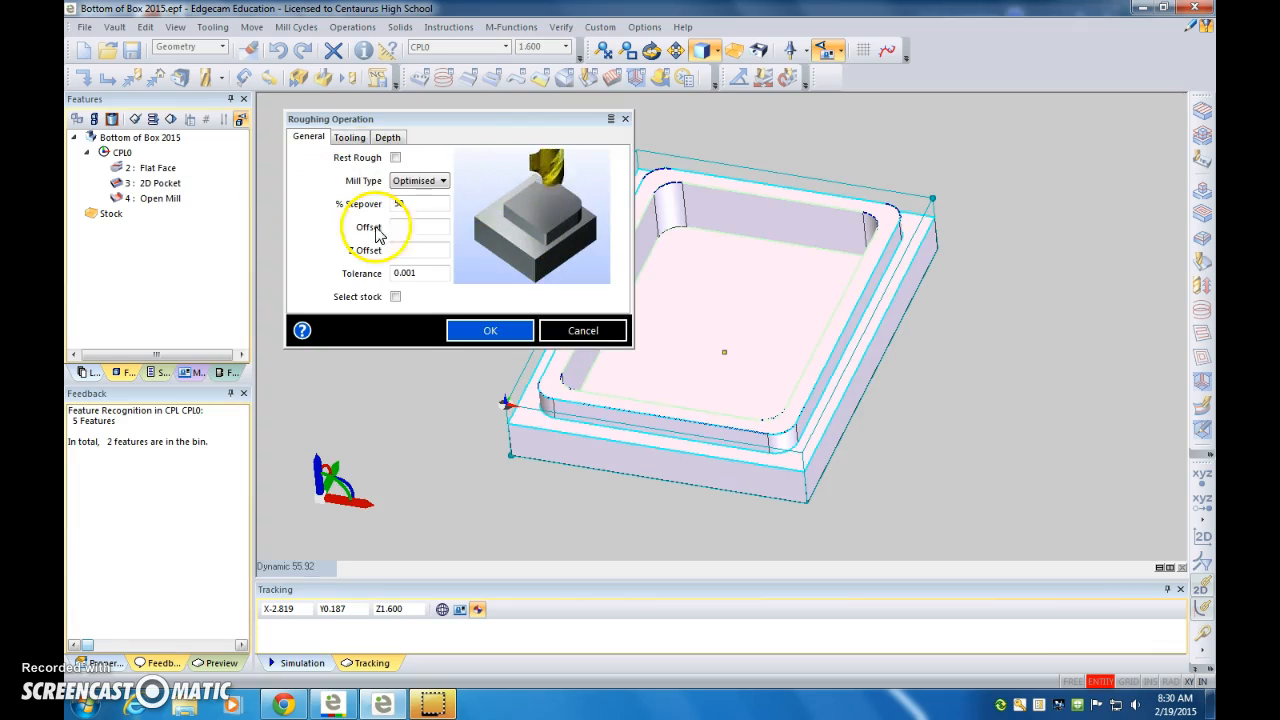
Step: Use the Optimised mill type for the pocket roughing, with feedrate 40, plunge feedrate 20, speed 5000 and tool diameter 0.25
{"action": "left_click", "coordinate": [400, 182]}
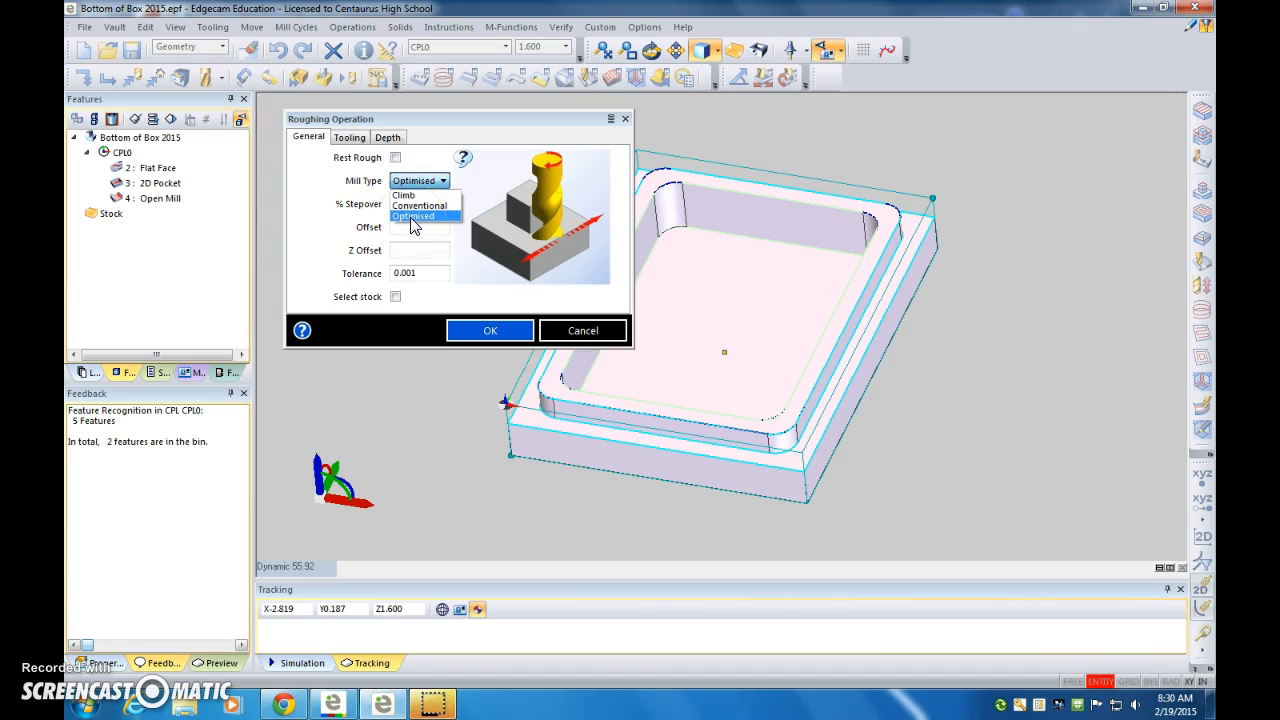
{"action": "left_click", "coordinate": [413, 216]}
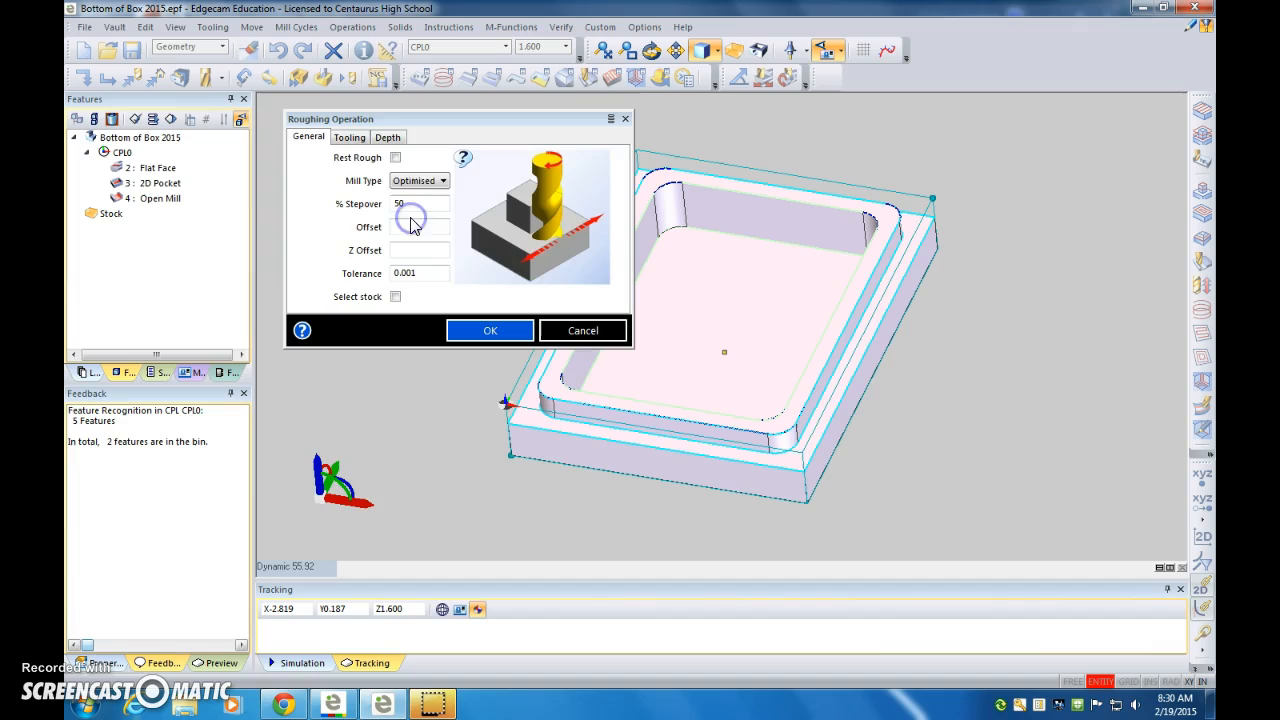
{"action": "left_click", "coordinate": [350, 138]}
{"action": "double_click", "coordinate": [399, 158]}
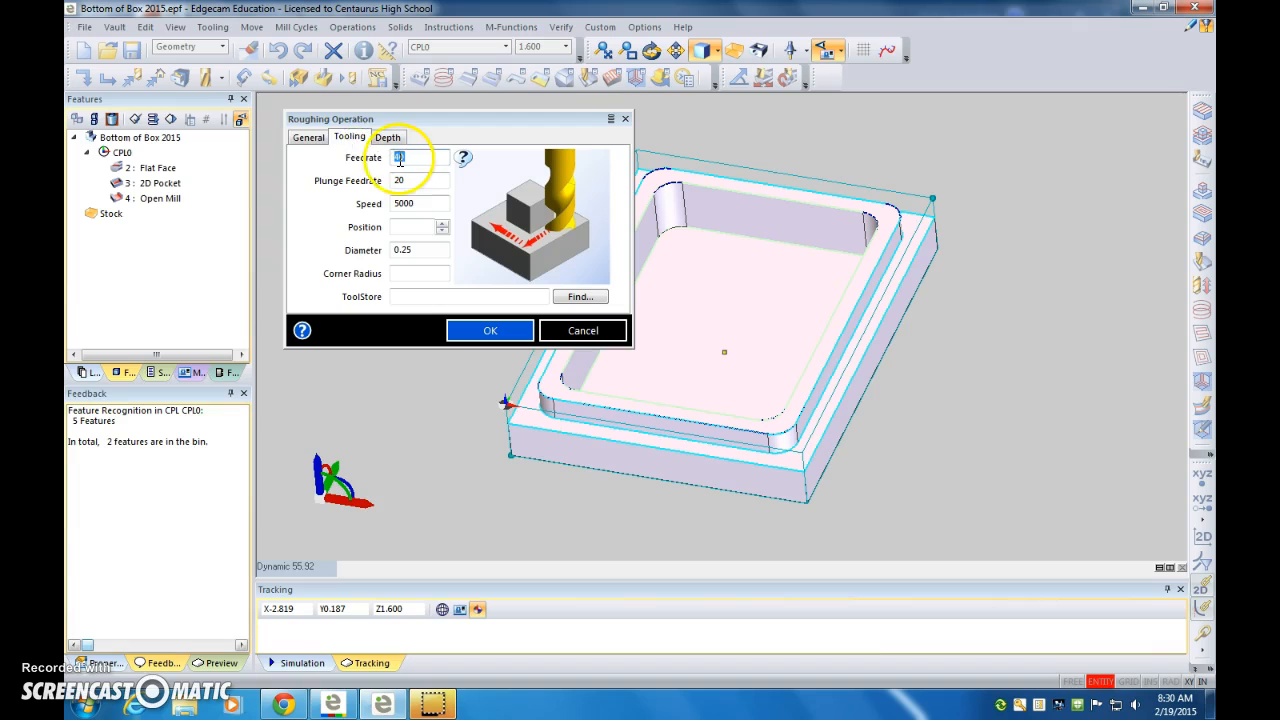
{"action": "left_click", "coordinate": [414, 185]}
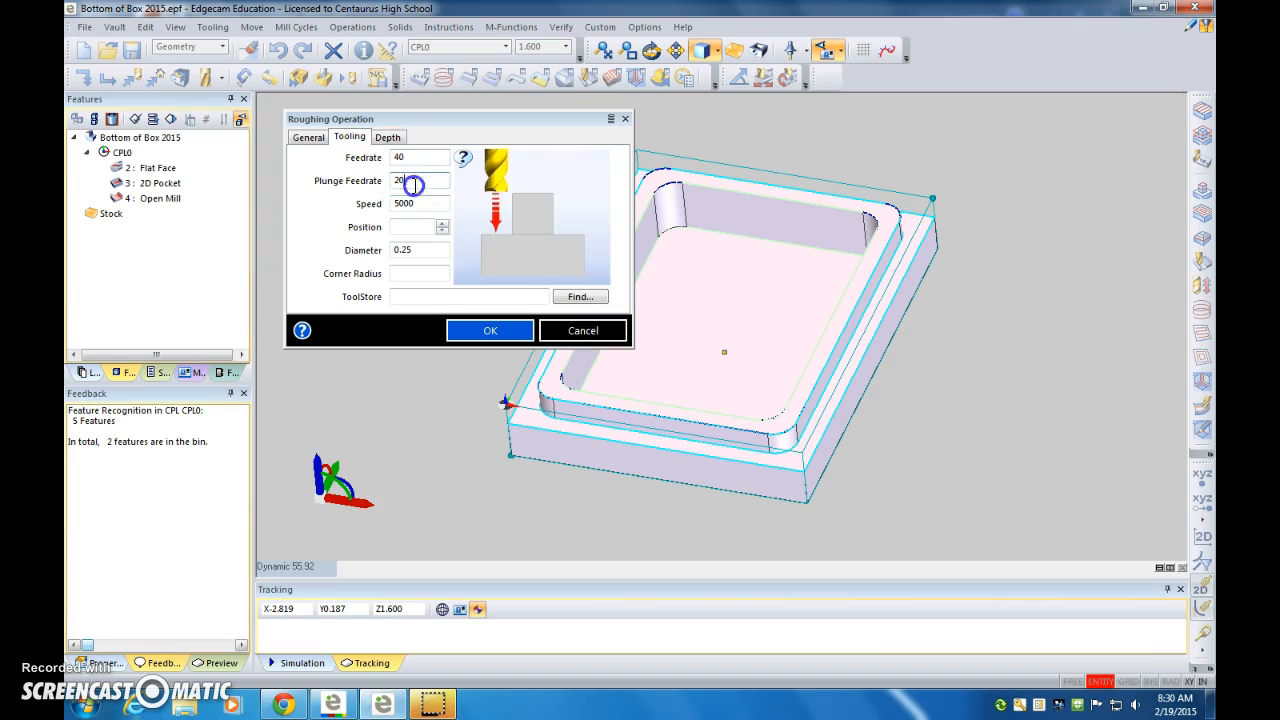
{"action": "double_click", "coordinate": [436, 203]}
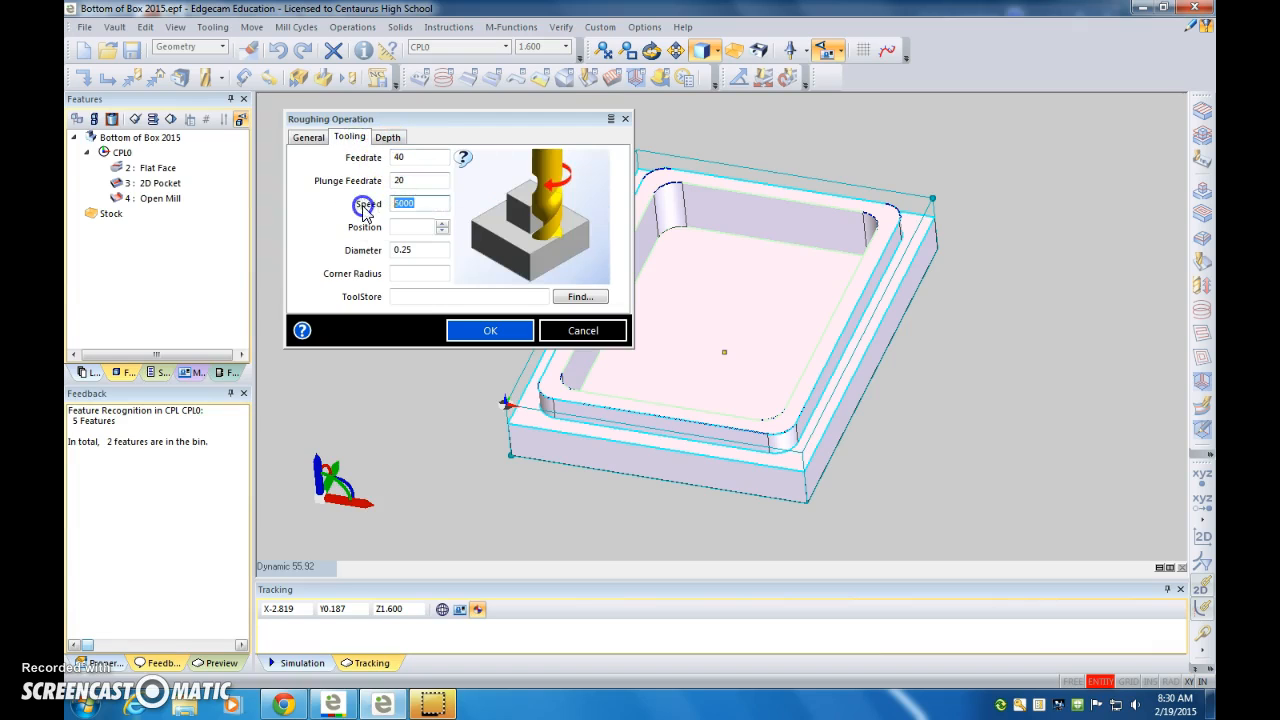
{"action": "left_click", "coordinate": [421, 249]}
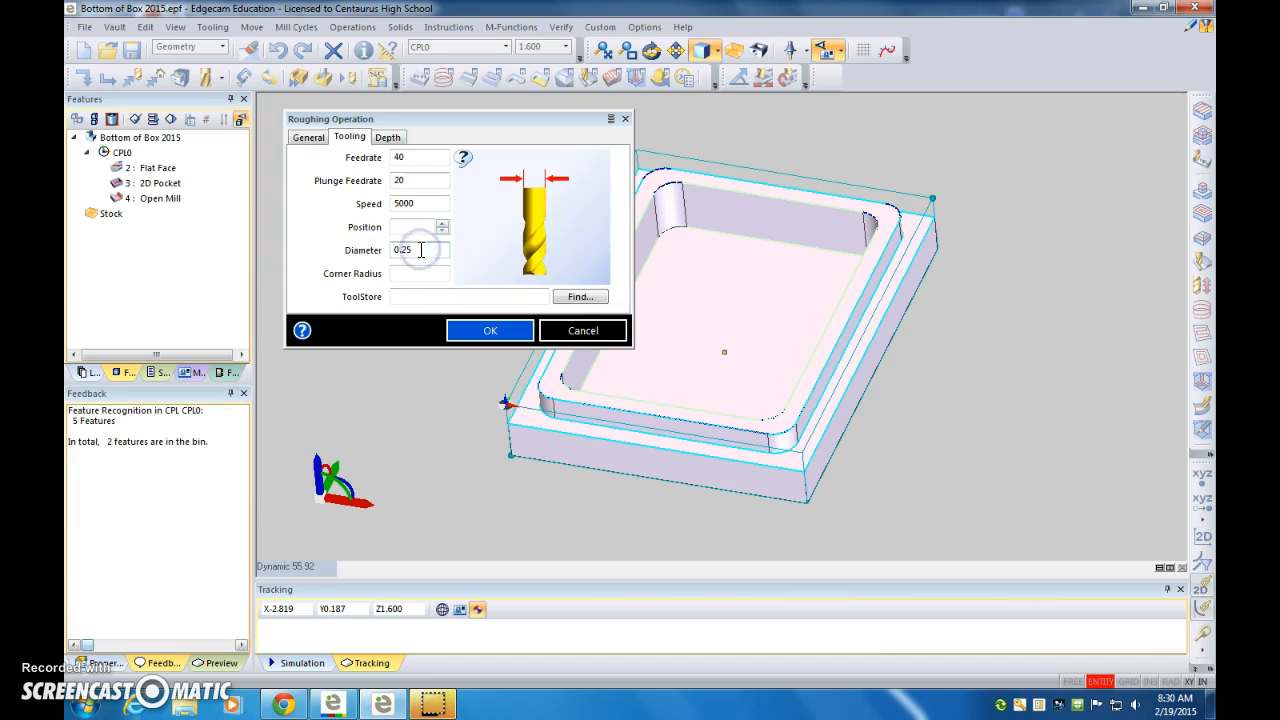
Step: Set the pocket roughing's cut increment to 0.22 with a clearance of 0.25, and generate the toolpath
{"action": "left_click", "coordinate": [393, 137]}
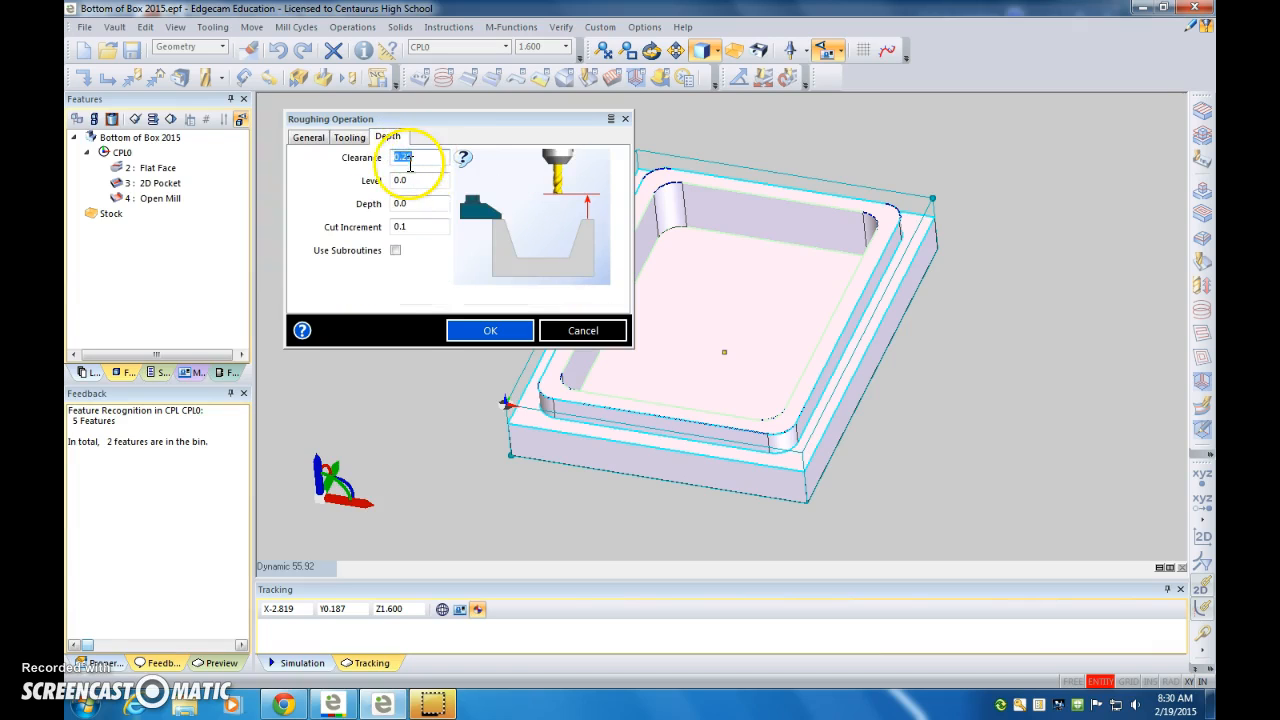
{"action": "left_click", "coordinate": [418, 226]}
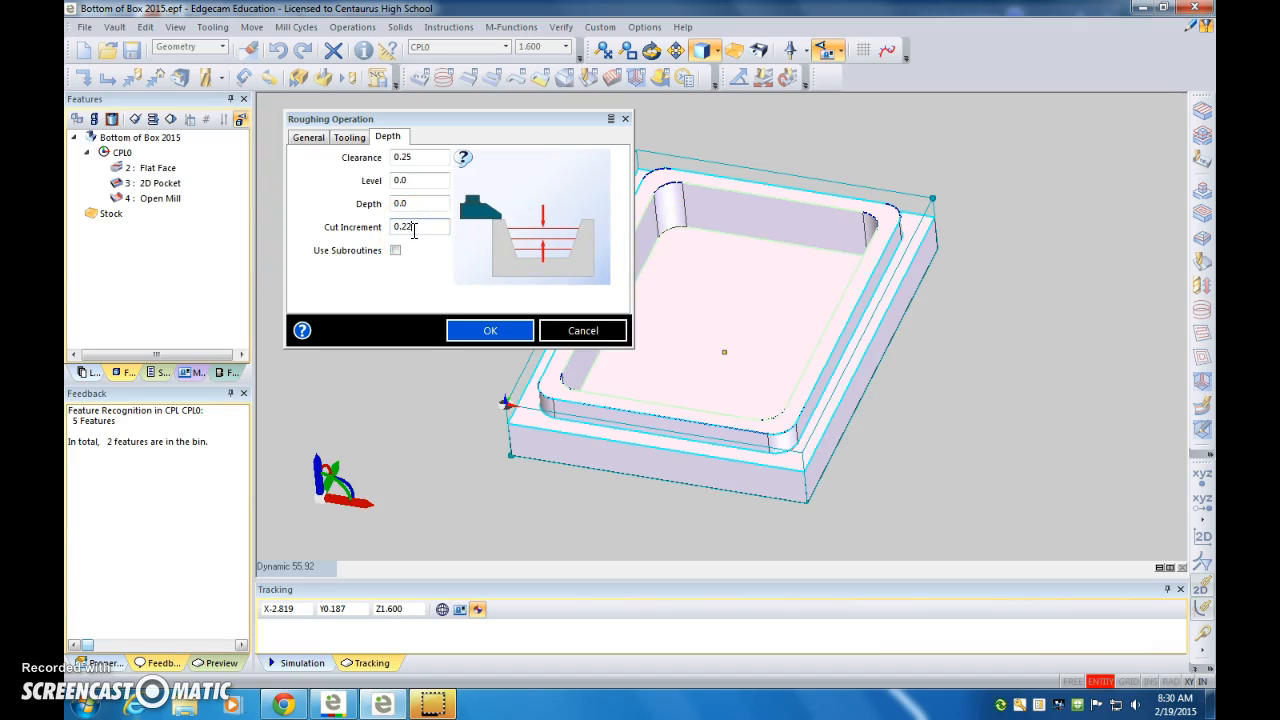
{"action": "left_click", "coordinate": [481, 340]}
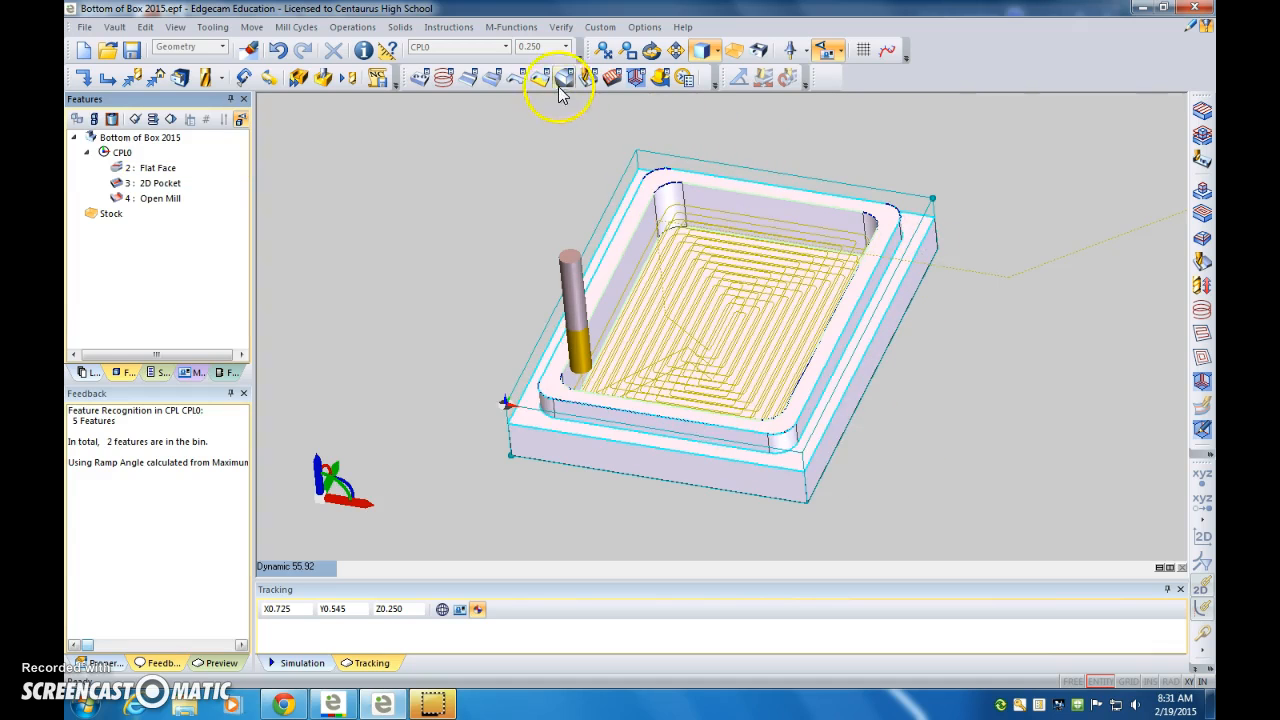
Step: Start a second Roughing Operation on the Open Mill feature without any boundary entities
{"action": "left_click", "coordinate": [493, 80]}
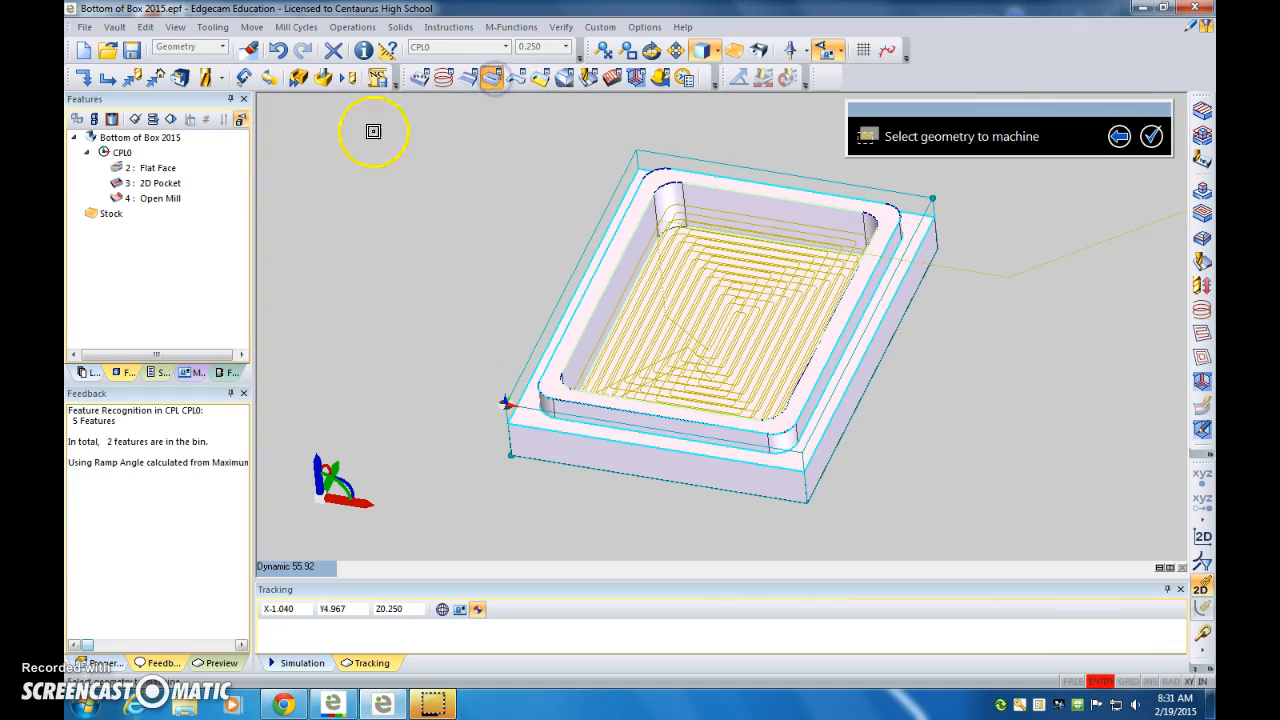
{"action": "left_click", "coordinate": [160, 199]}
{"action": "left_click", "coordinate": [176, 292]}
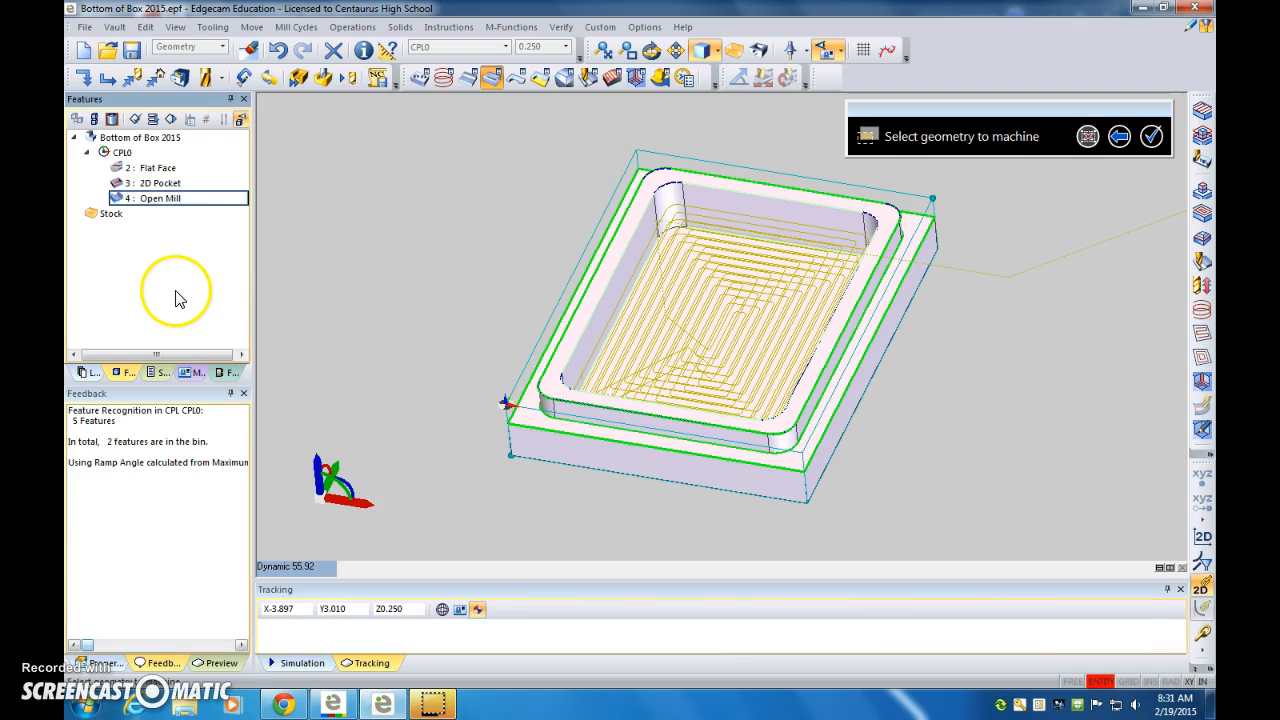
{"action": "right_click", "coordinate": [175, 290]}
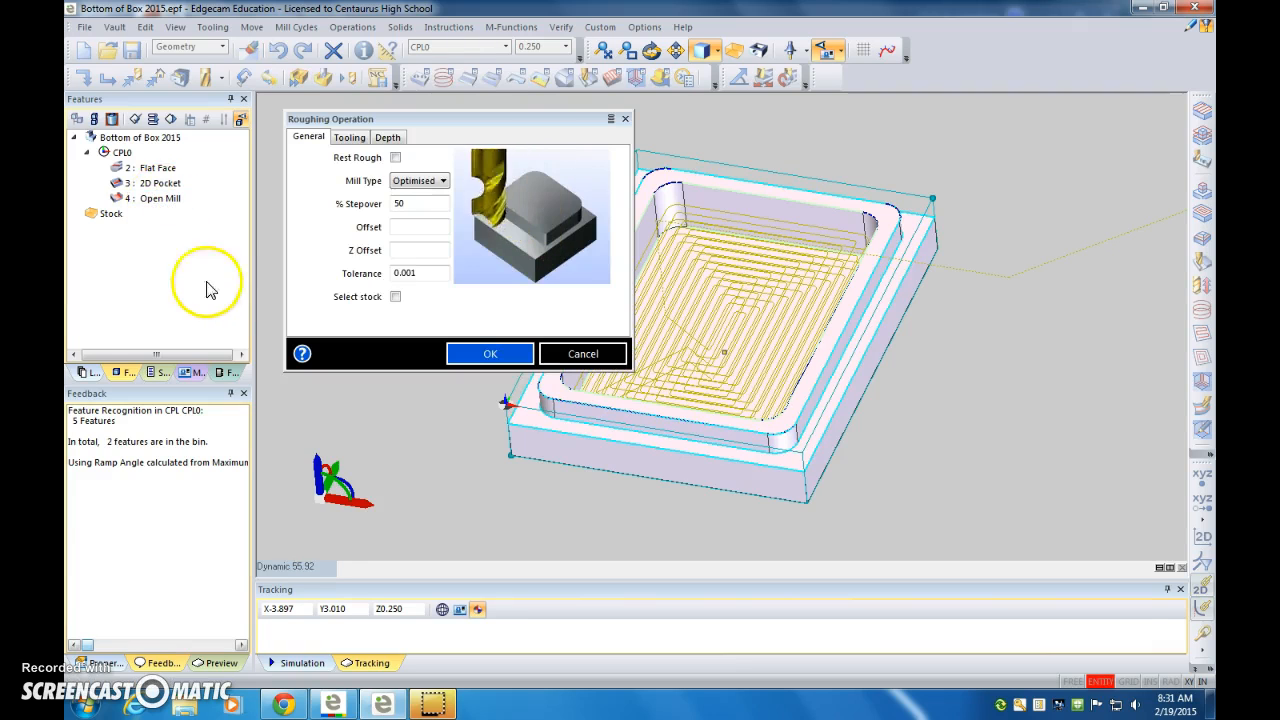
Step: Keep feedrate 40 and tool diameter 0.25 for the open mill roughing, set its cut increment to 0.1, and generate the toolpath
{"action": "left_click", "coordinate": [349, 137]}
{"action": "double_click", "coordinate": [412, 158]}
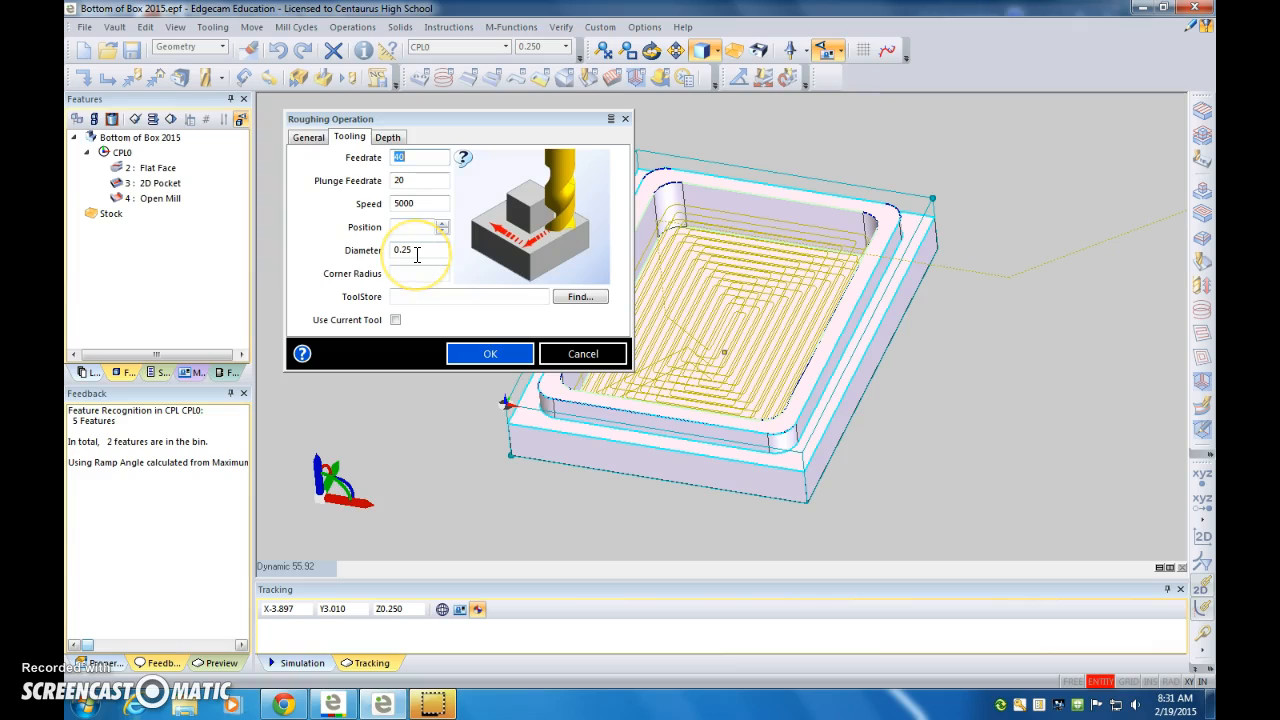
{"action": "left_click", "coordinate": [388, 136]}
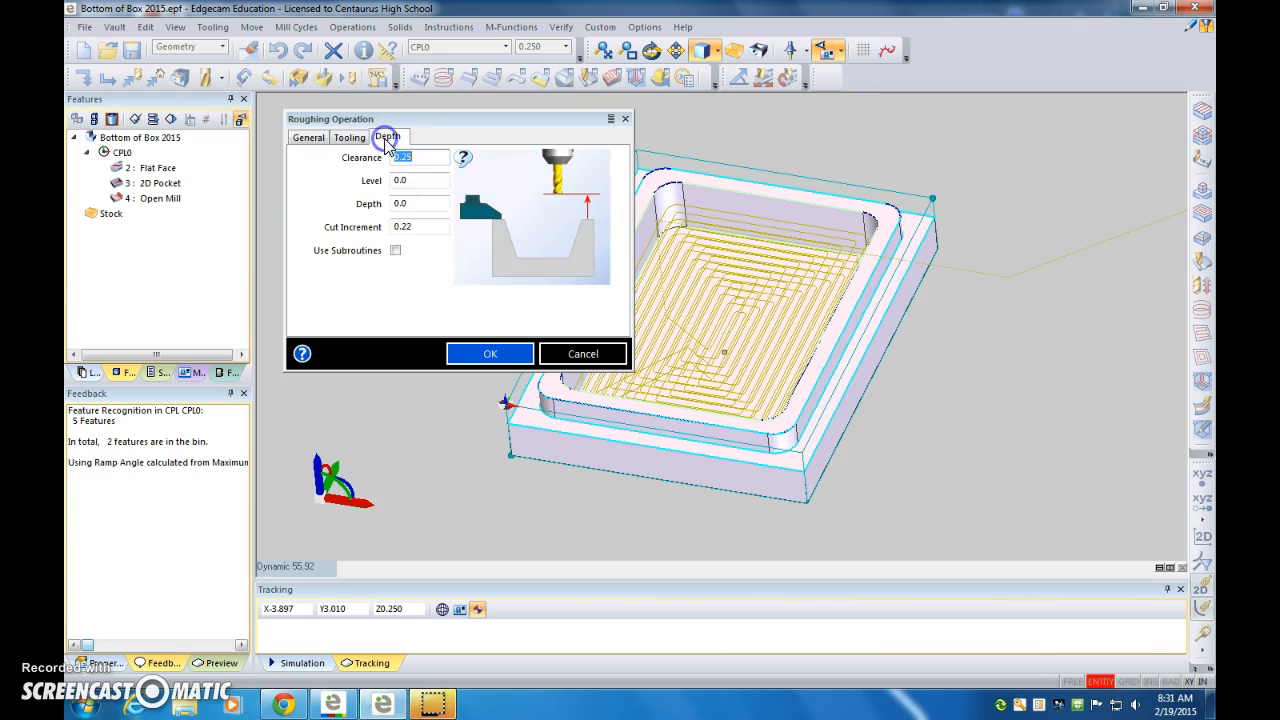
{"action": "left_click", "coordinate": [427, 224]}
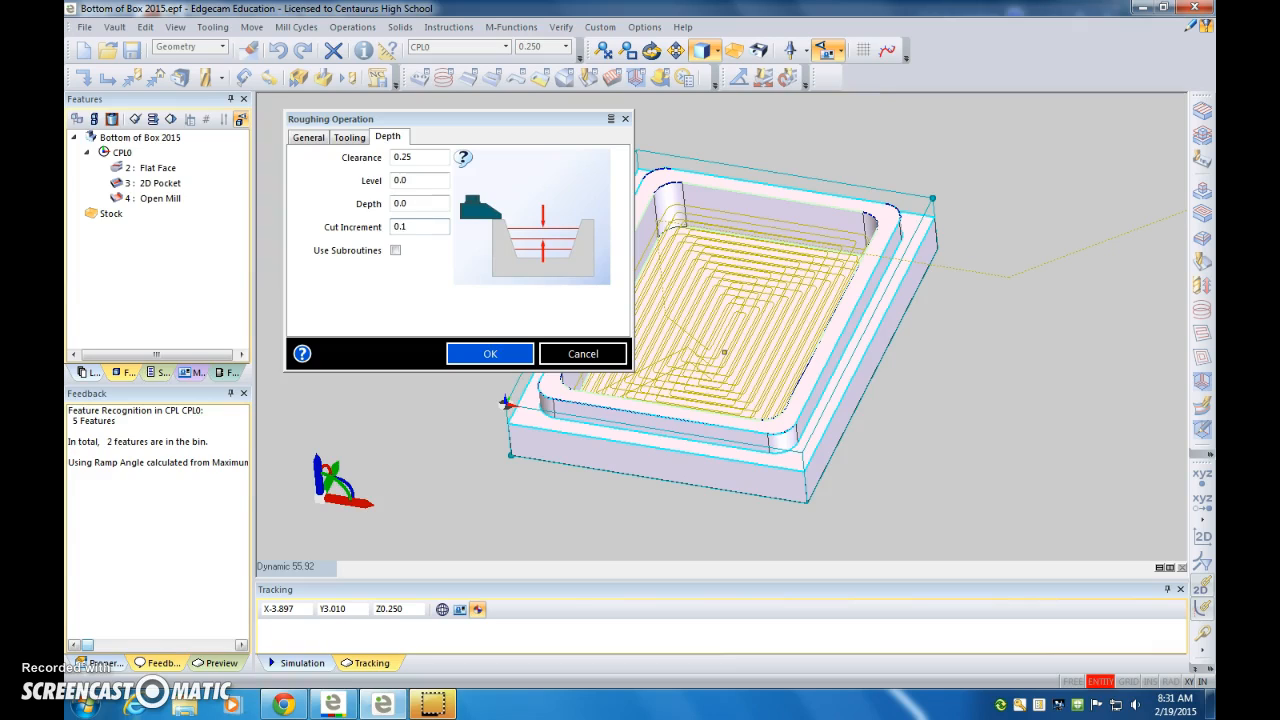
{"action": "left_click", "coordinate": [490, 353]}
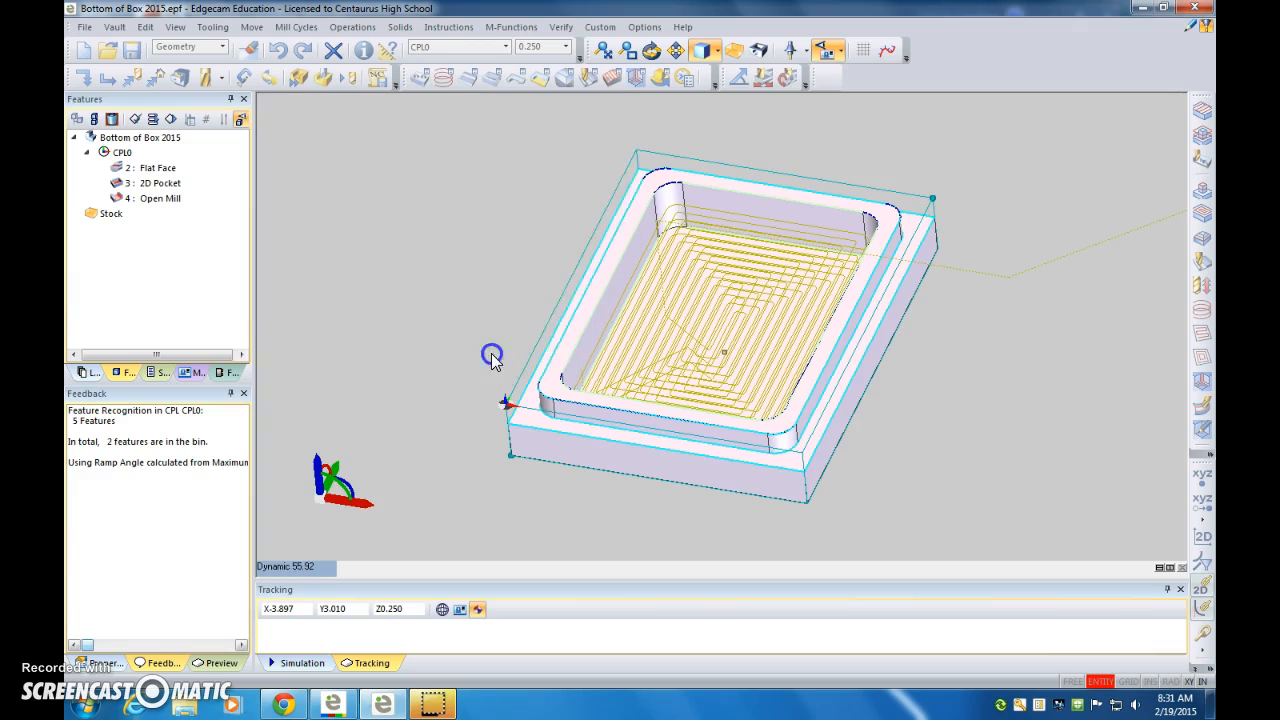
Step: Simulate the machining of both roughing operations through to the end of the job, and close the Simulator
{"action": "left_click", "coordinate": [324, 84]}
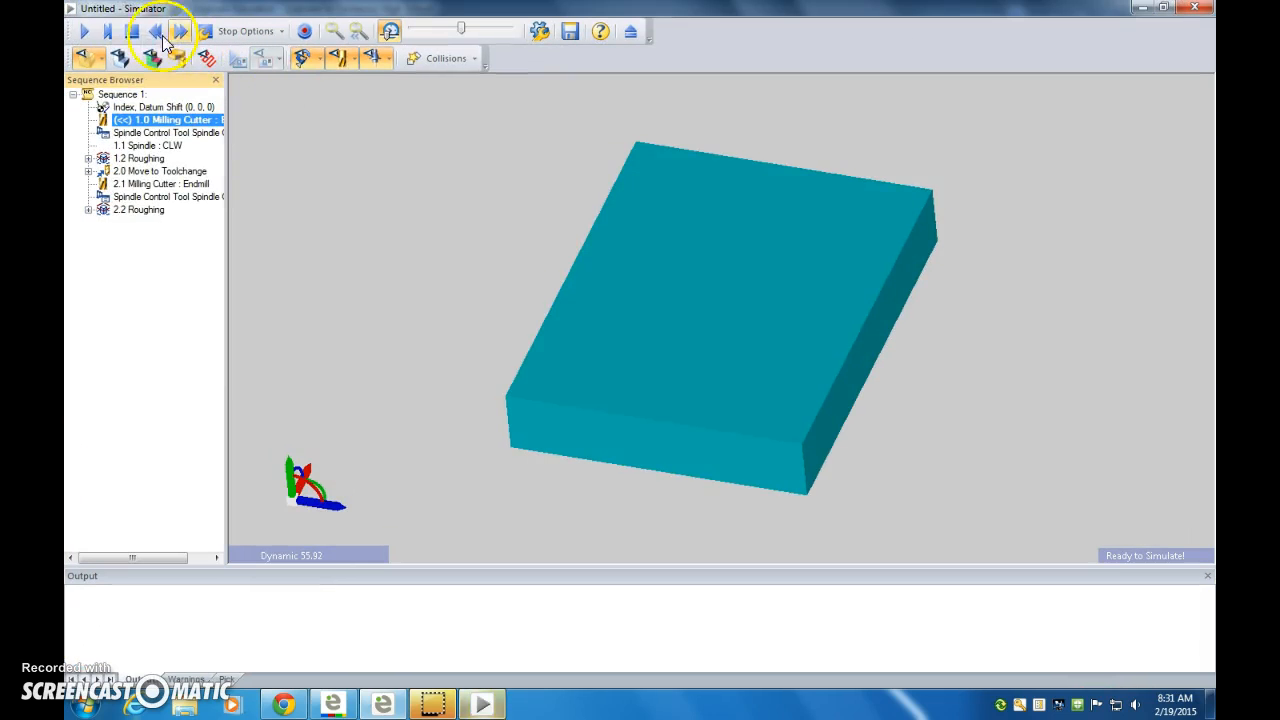
{"action": "left_click", "coordinate": [82, 33]}
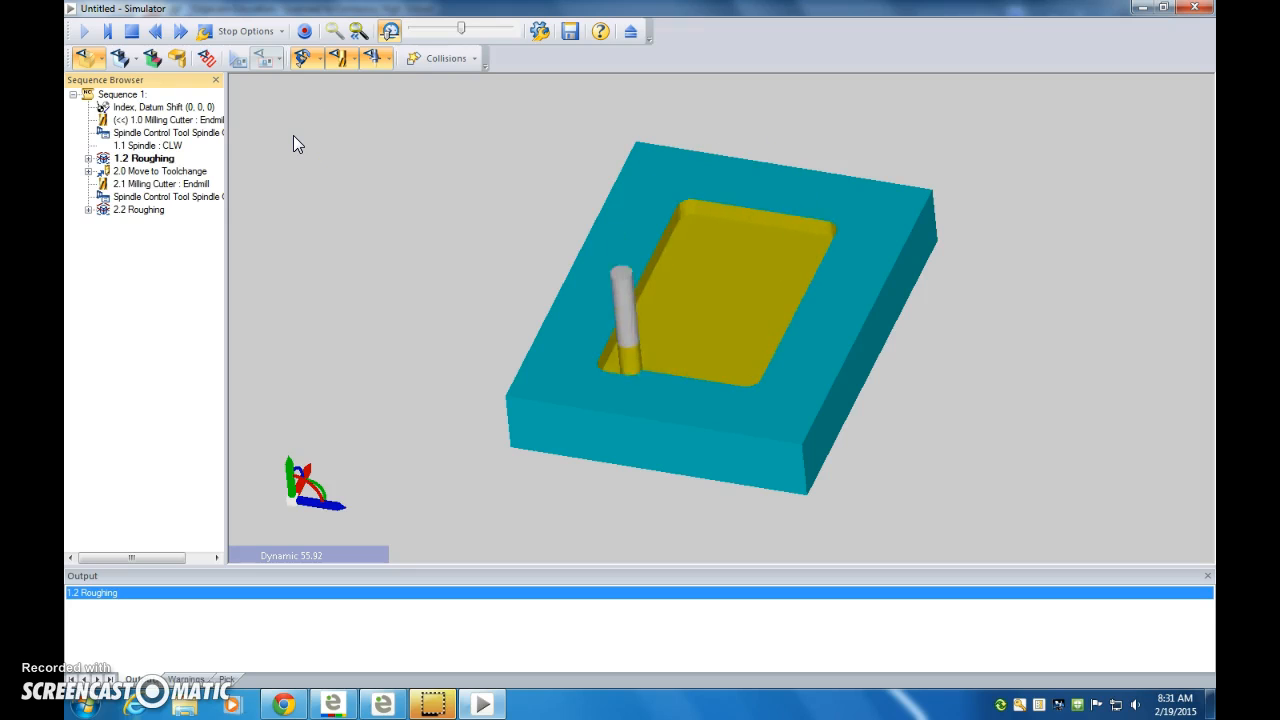
{"action": "left_click", "coordinate": [181, 33]}
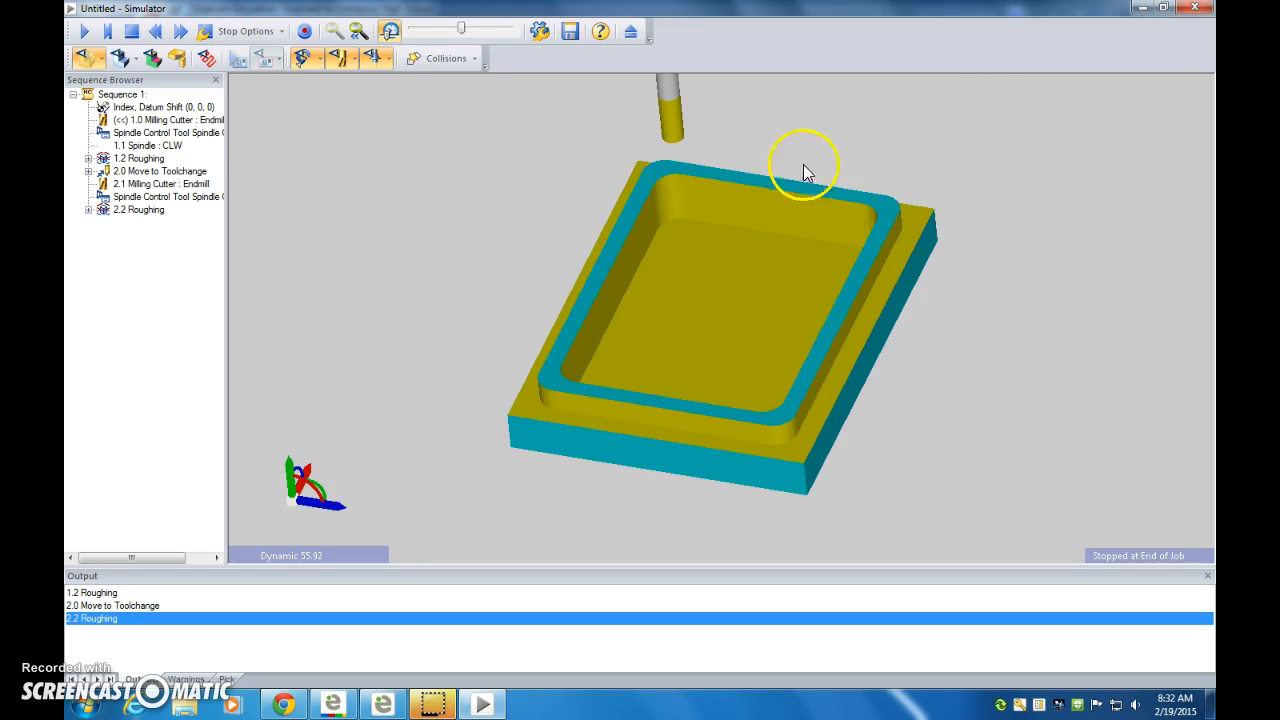
{"action": "left_click", "coordinate": [1205, 10]}
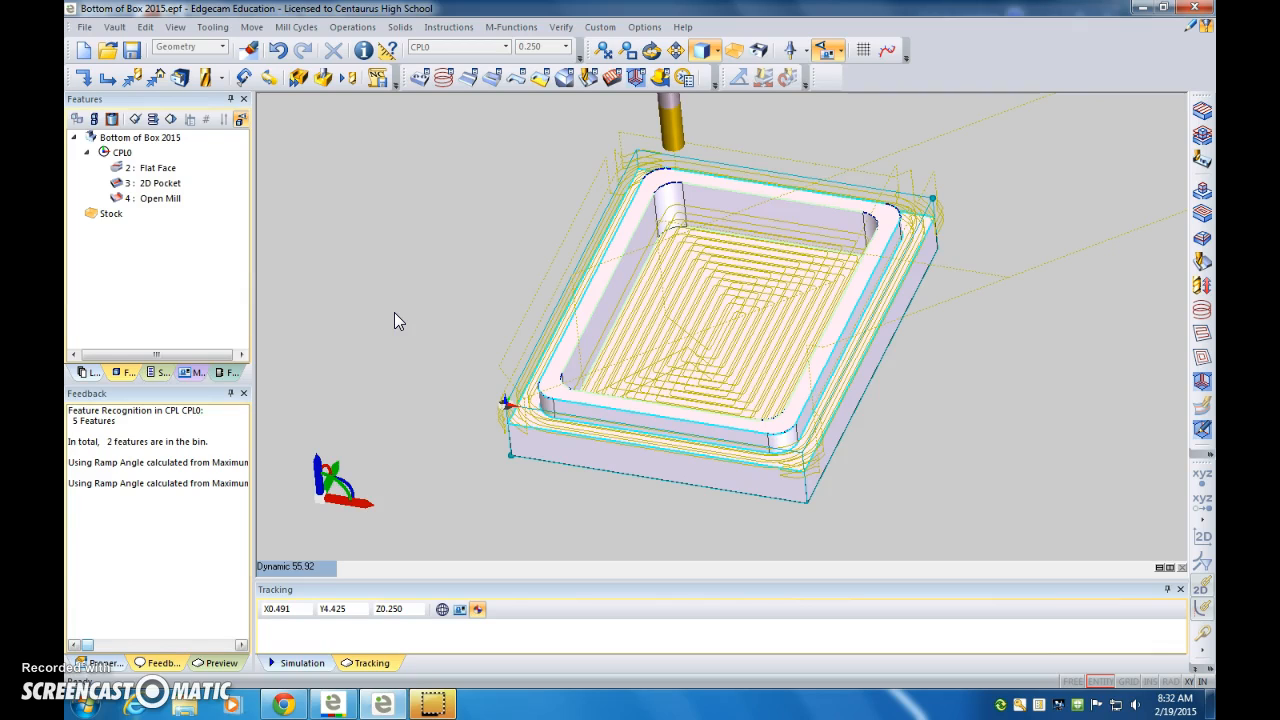
{"action": "left_click", "coordinate": [438, 286]}
{"action": "left_click", "coordinate": [443, 280]}
{"action": "left_click", "coordinate": [543, 285]}
{"action": "left_click", "coordinate": [765, 230]}
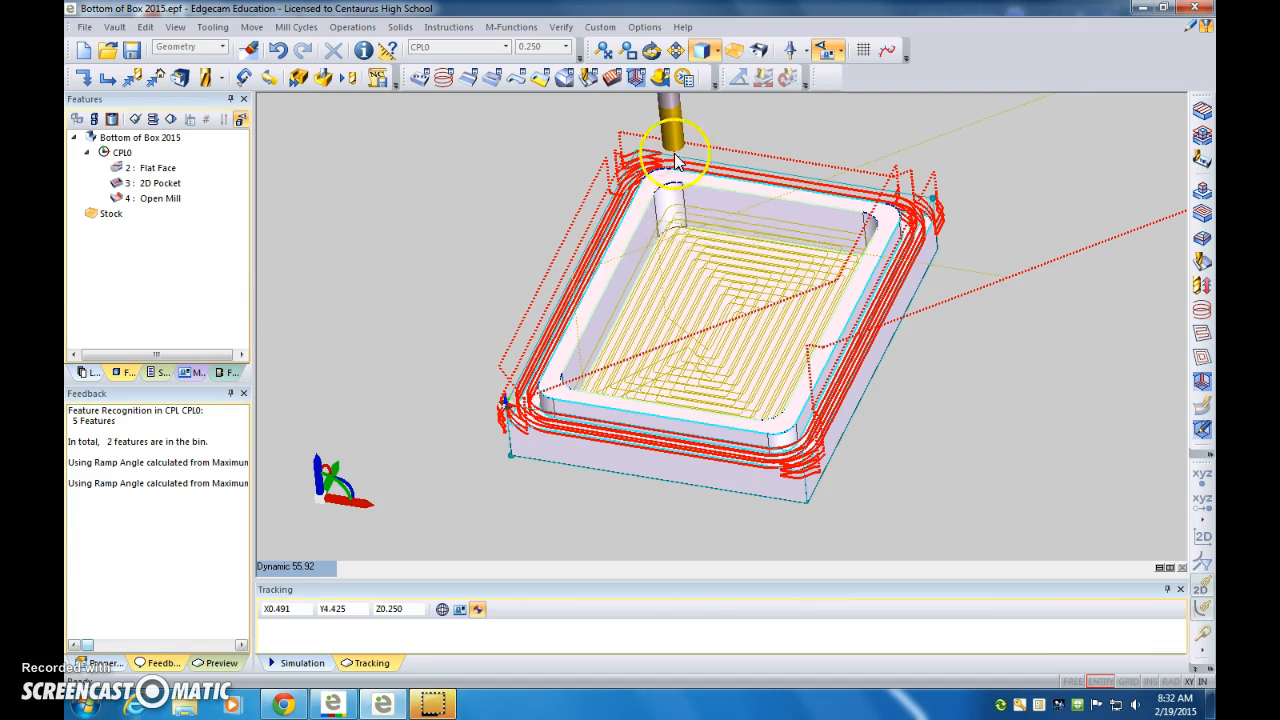
Step: Generate the CNC code, overwriting the existing Bottom of Box 2015.nc file, and enter the programmer's name
{"action": "left_click", "coordinate": [382, 77]}
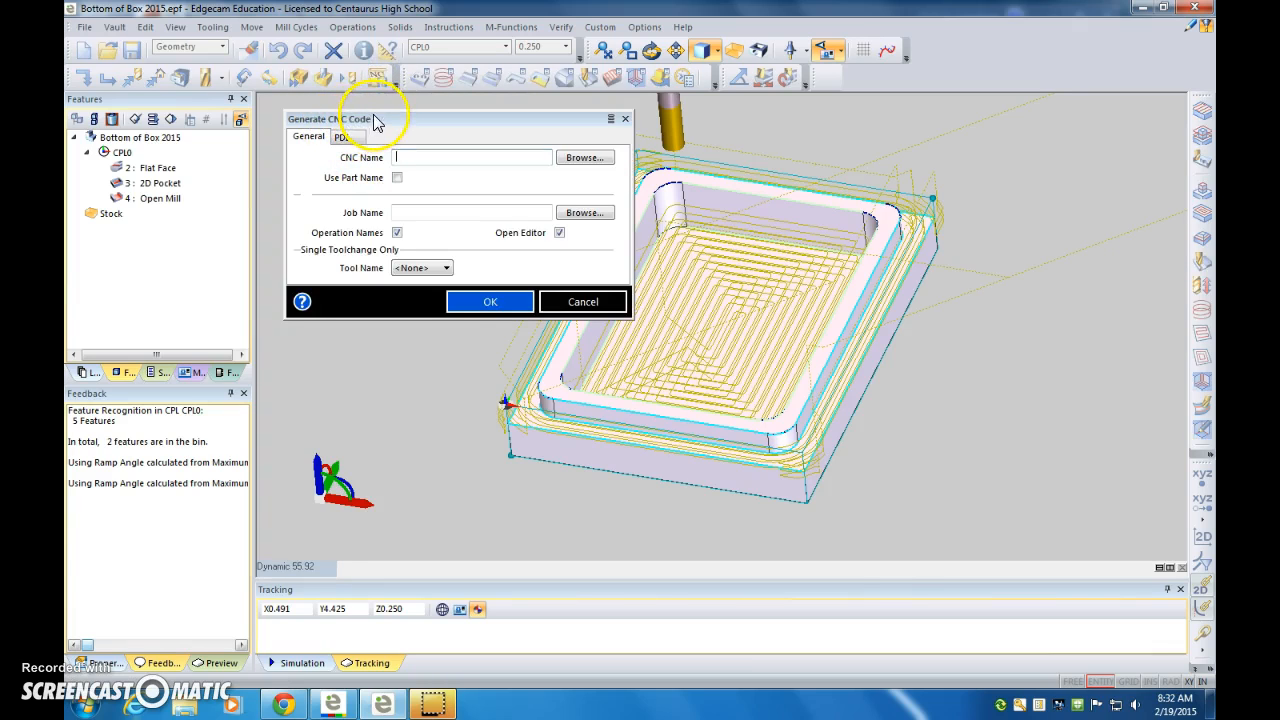
{"action": "left_click", "coordinate": [486, 303]}
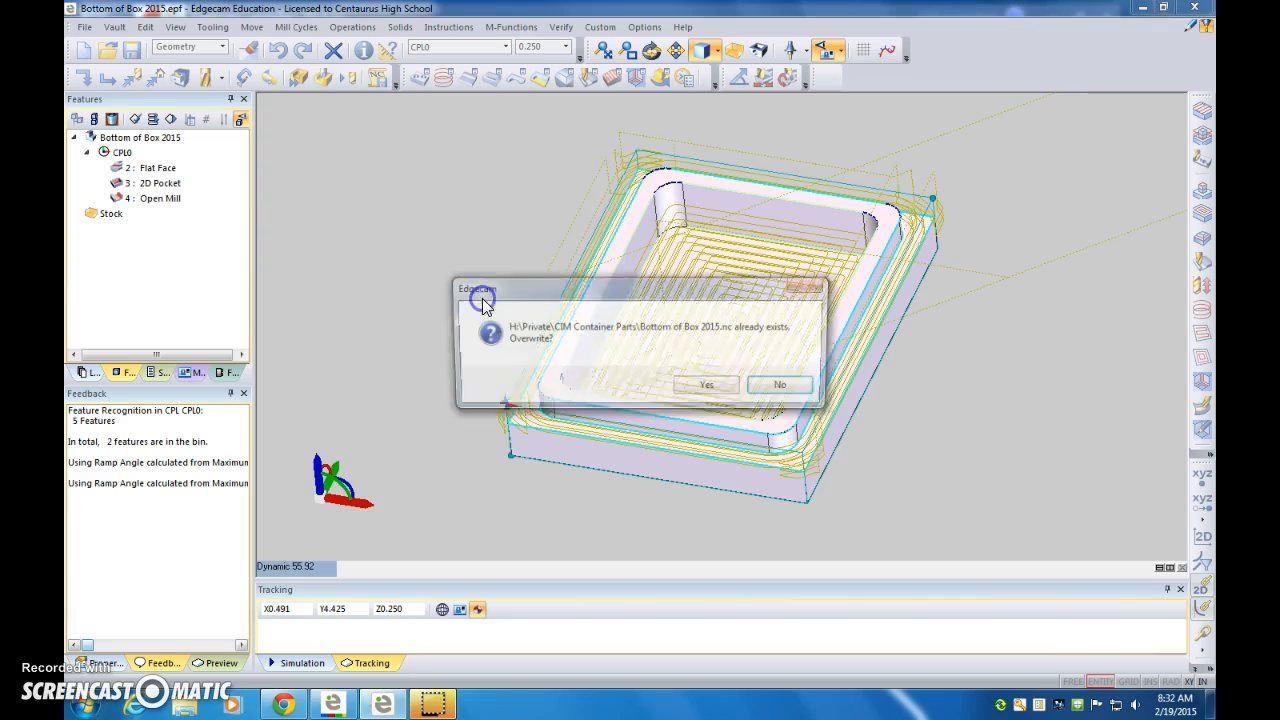
{"action": "left_click", "coordinate": [720, 389]}
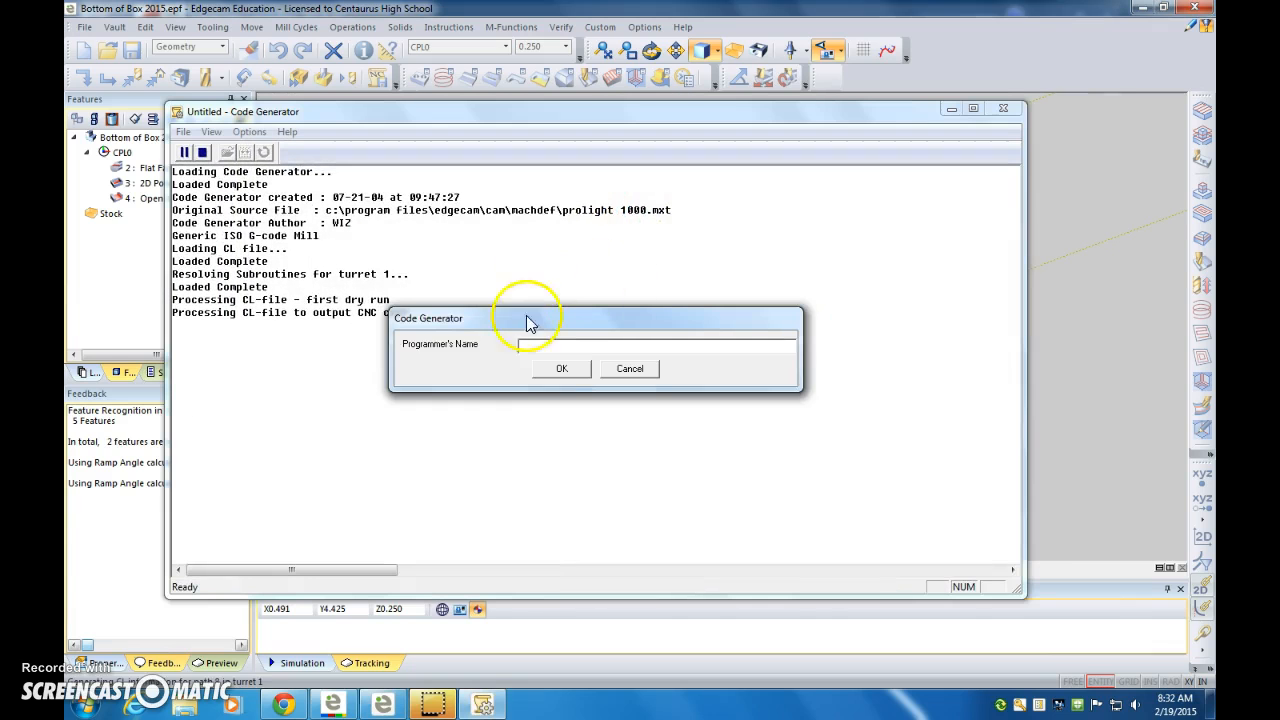
{"action": "left_click", "coordinate": [538, 342]}
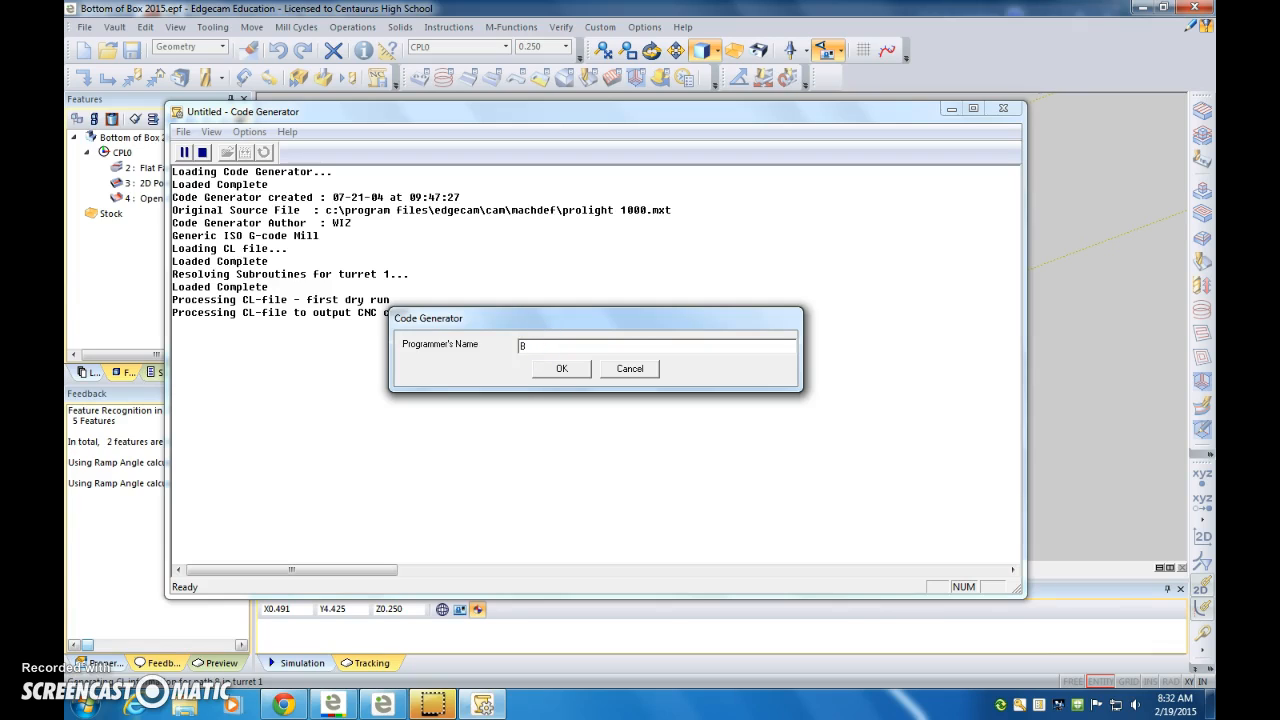
{"action": "type", "text": "Brian Thomas"}
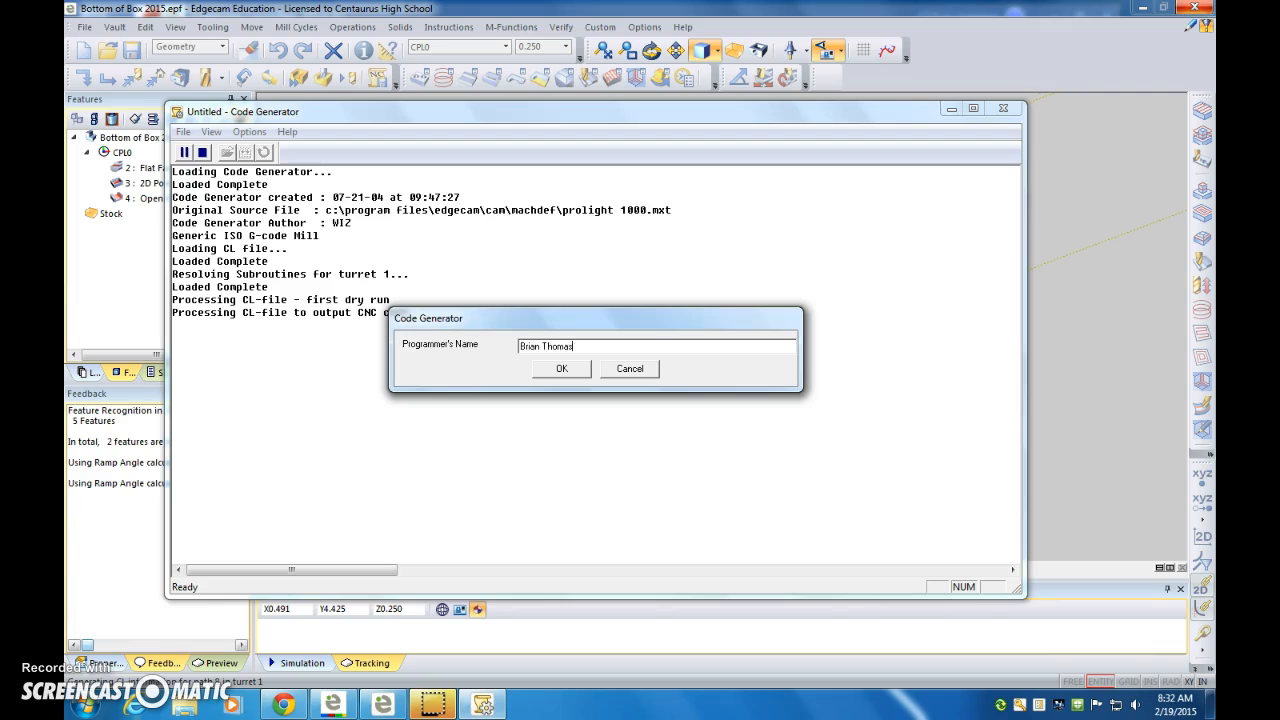
{"action": "left_click", "coordinate": [559, 369]}
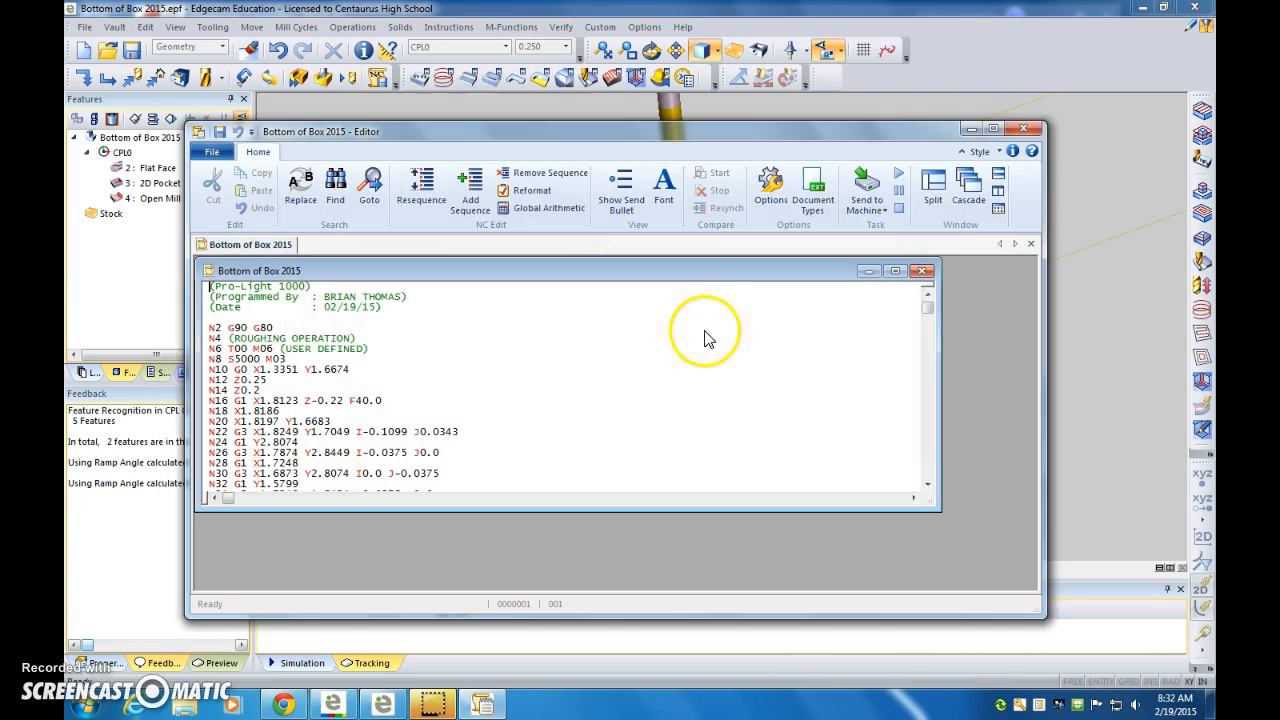
Step: Delete the N6 T00 M06 (USER DEFINED) tool-change line near the start of the NC program
{"action": "left_click_drag", "start_coordinate": [927, 305], "coordinate": [957, 485]}
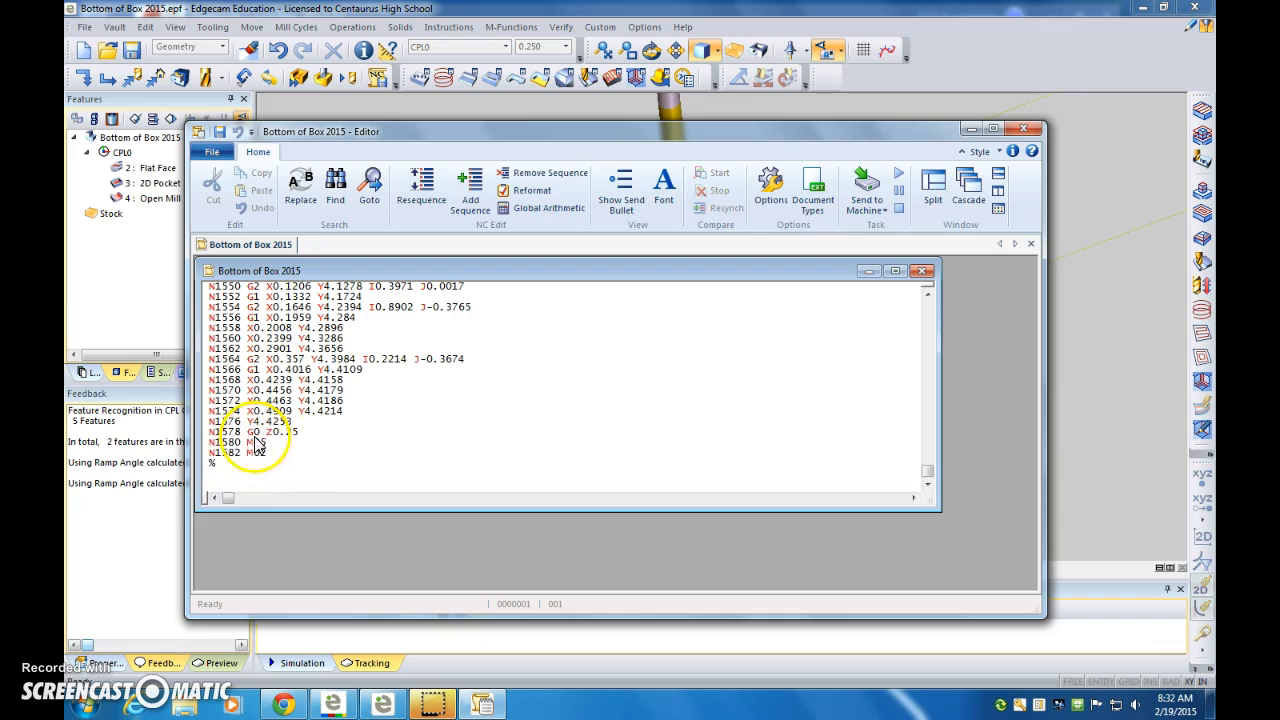
{"action": "left_click_drag", "start_coordinate": [928, 482], "coordinate": [928, 300]}
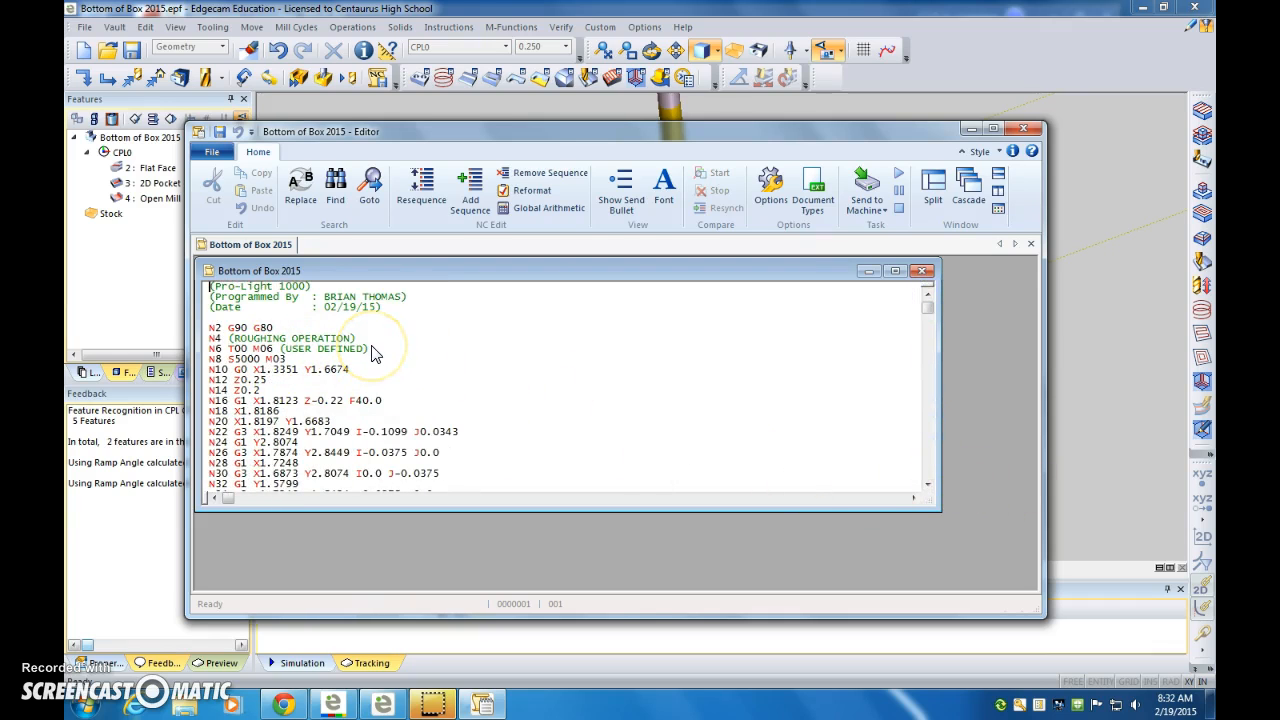
{"action": "left_click_drag", "start_coordinate": [371, 350], "coordinate": [212, 354]}
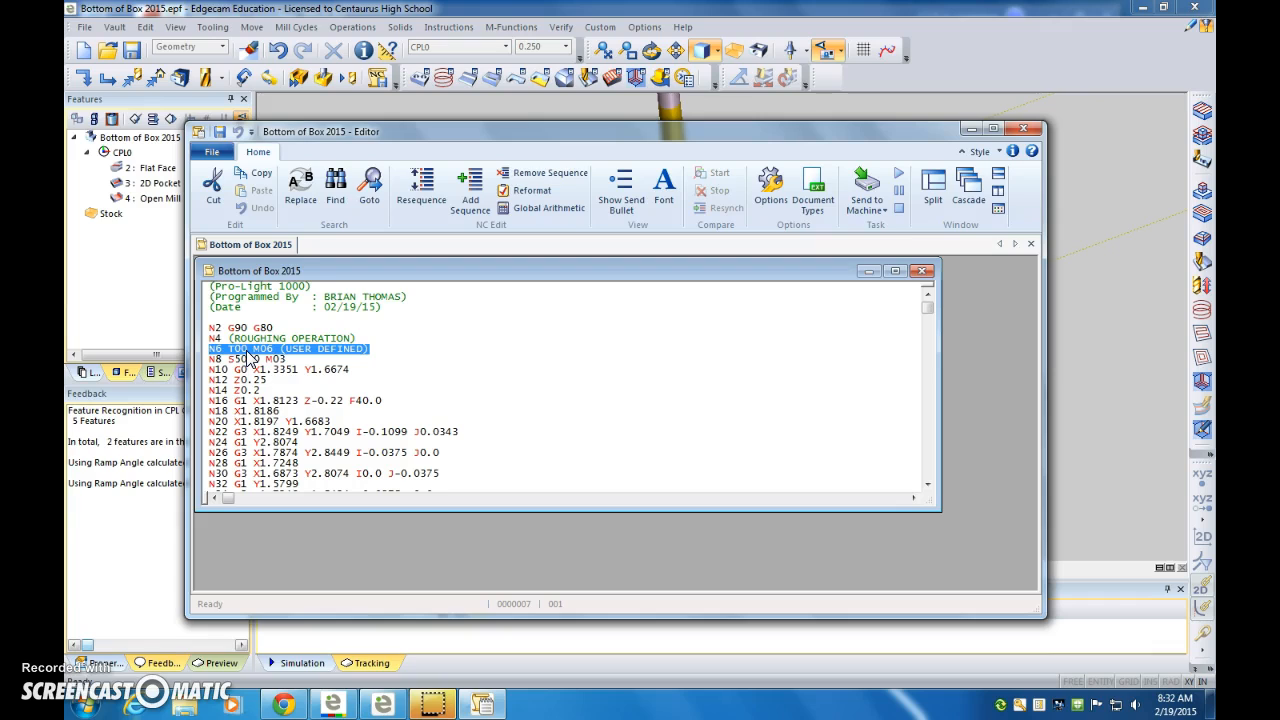
{"action": "left_click", "coordinate": [260, 356]}
{"action": "key", "text": "Delete"}
{"action": "left_click", "coordinate": [240, 340]}
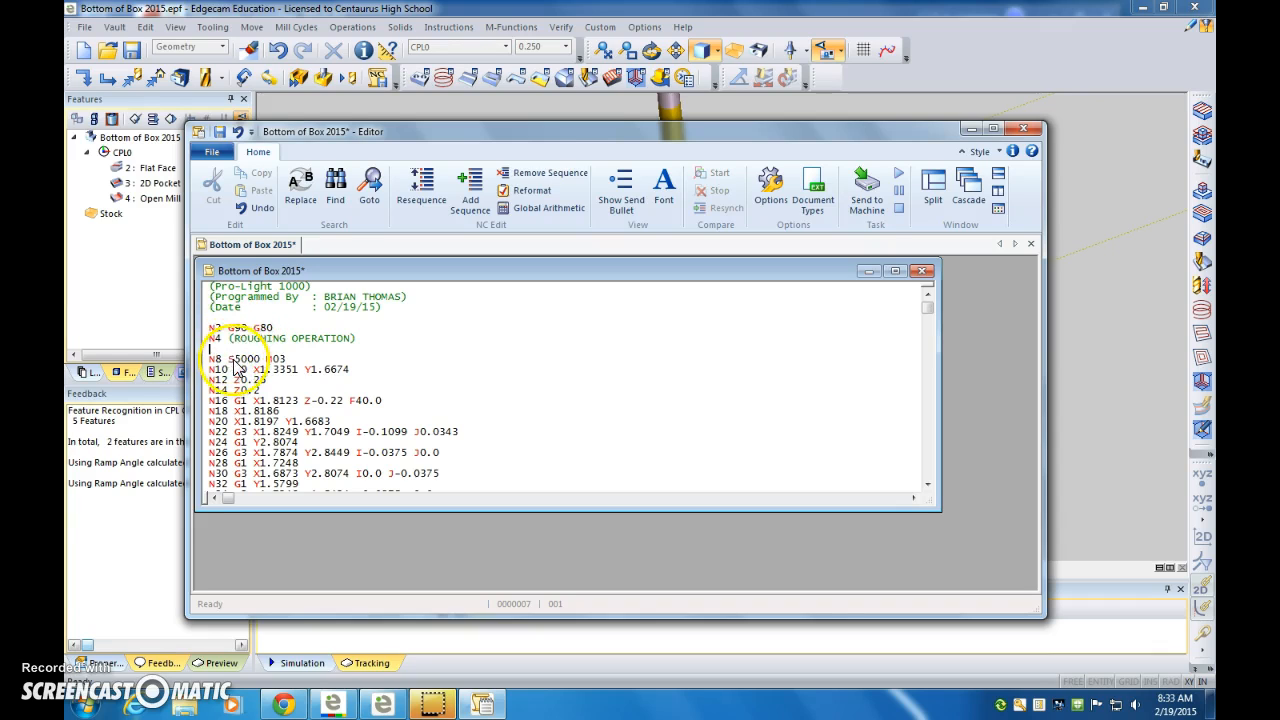
{"action": "left_click", "coordinate": [240, 347]}
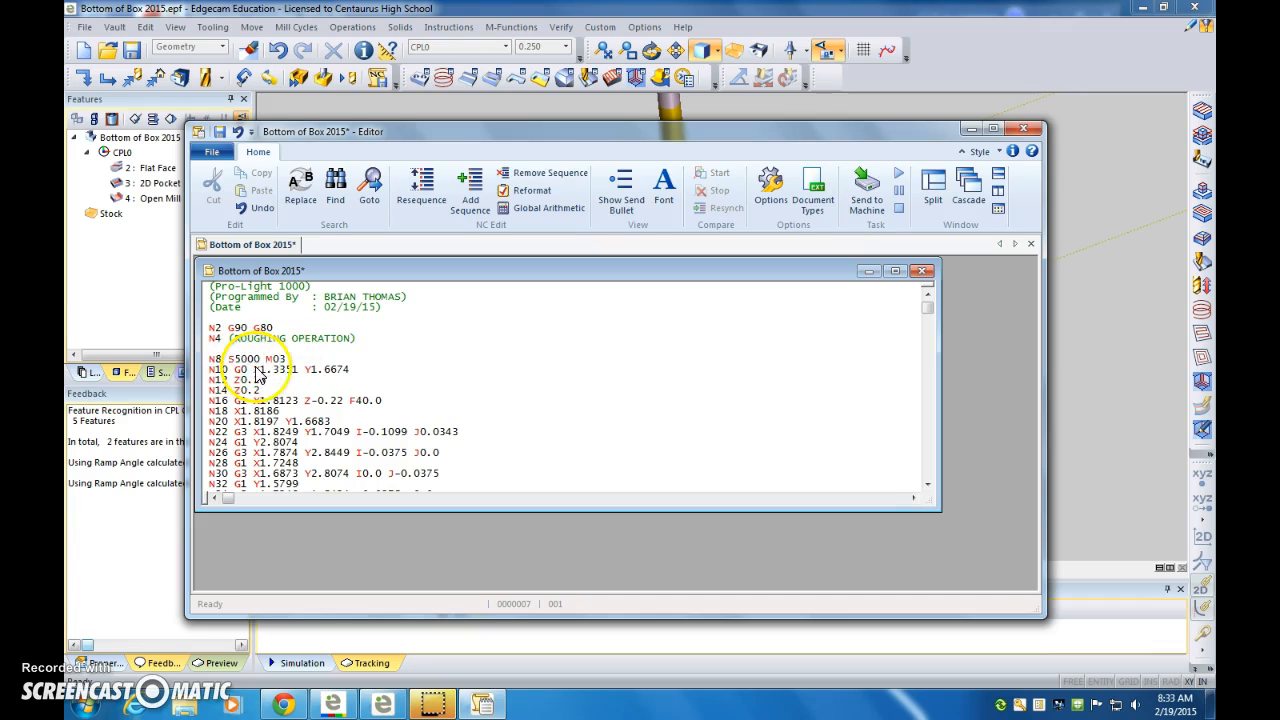
Step: Find the next occurrence of t00 in the NC program and move the search dialog clear of the code
{"action": "left_click", "coordinate": [337, 192]}
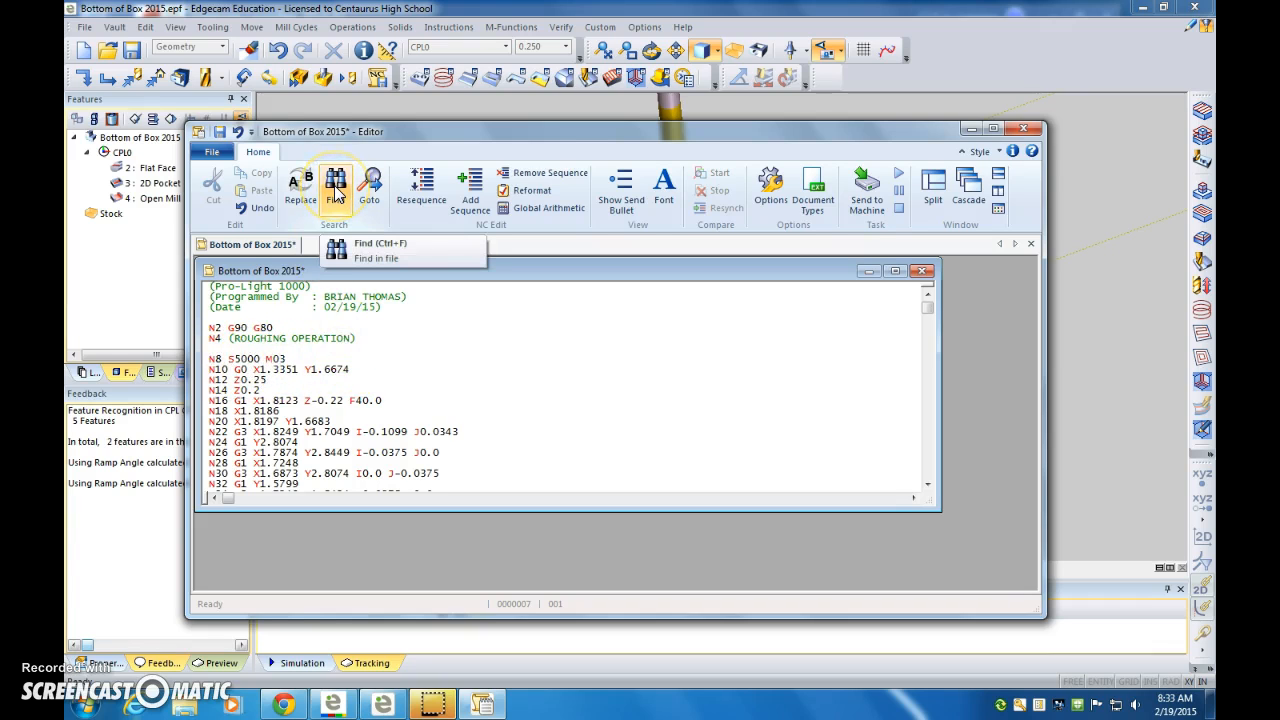
{"action": "left_click", "coordinate": [345, 246]}
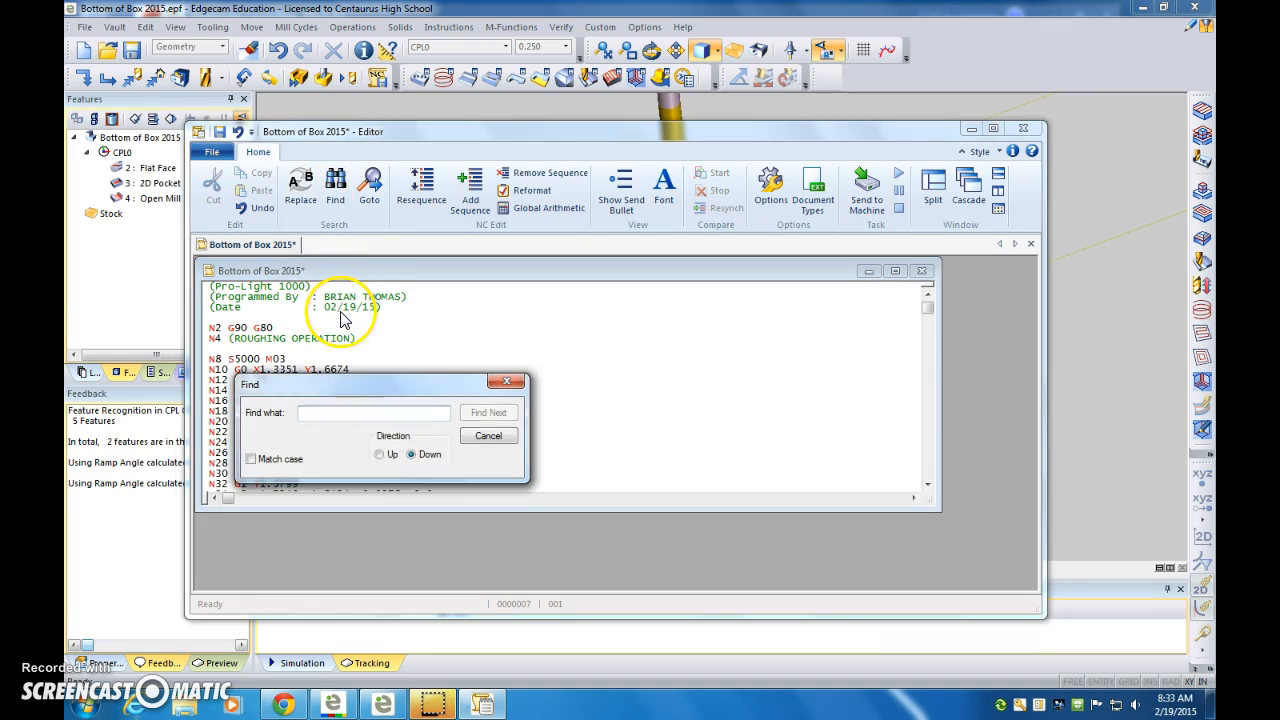
{"action": "type", "text": "t00"}
{"action": "left_click", "coordinate": [487, 413]}
{"action": "left_click_drag", "start_coordinate": [415, 384], "coordinate": [540, 276]}
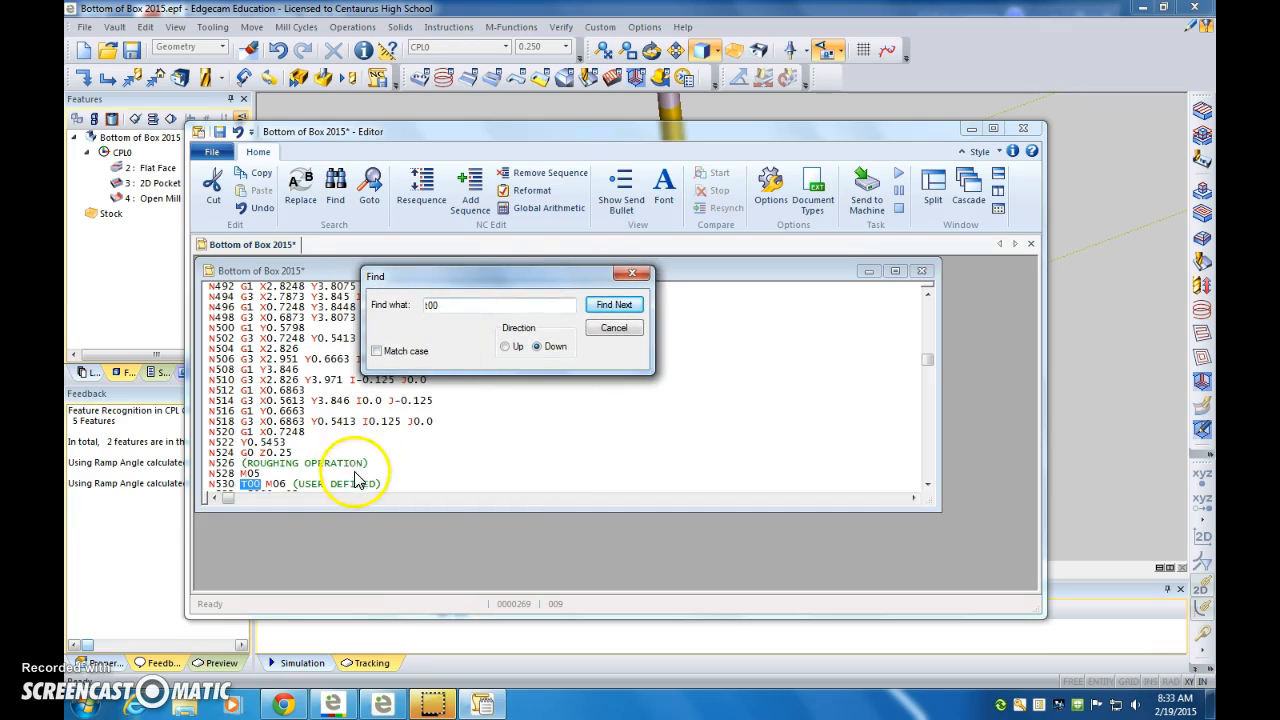
Step: Close the search and delete lines N528 M05, N530 T00 M06 (USER DEFINED) and N532 S5000 M03 after the second ROUGHING OPERATION comment
{"action": "left_click", "coordinate": [630, 273]}
{"action": "left_click", "coordinate": [927, 486]}
{"action": "left_click", "coordinate": [927, 486]}
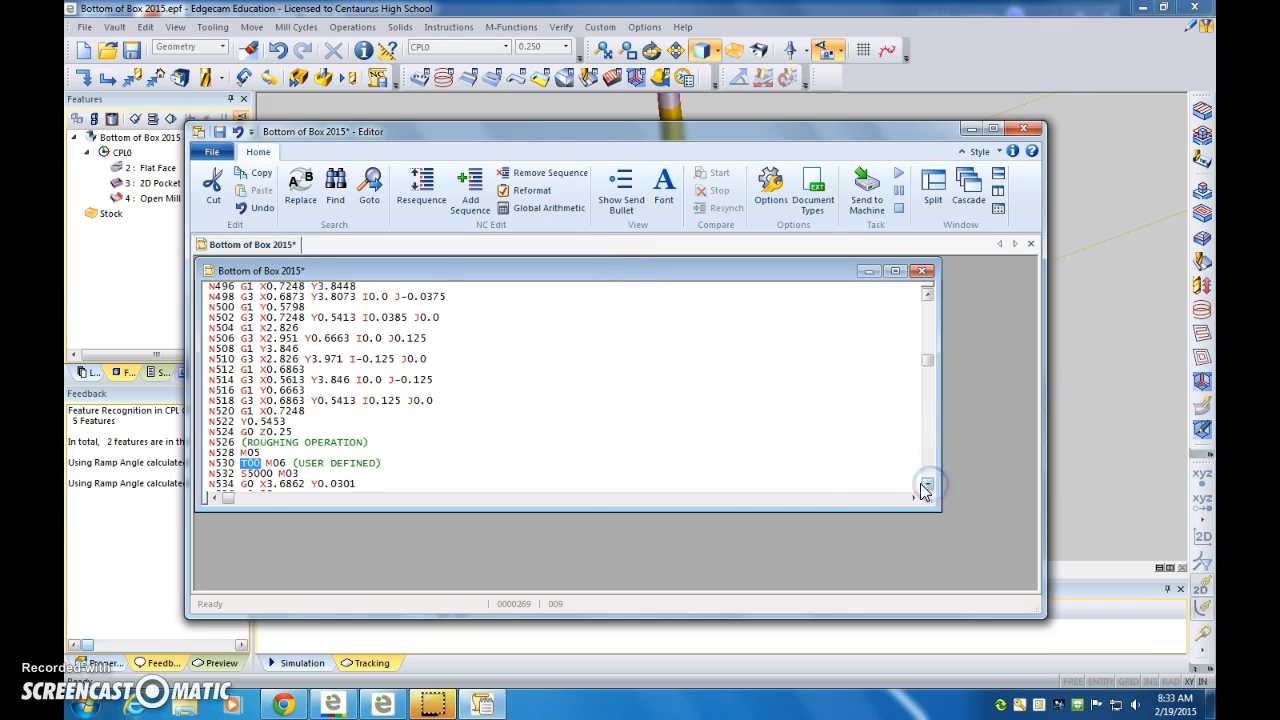
{"action": "left_click", "coordinate": [214, 454]}
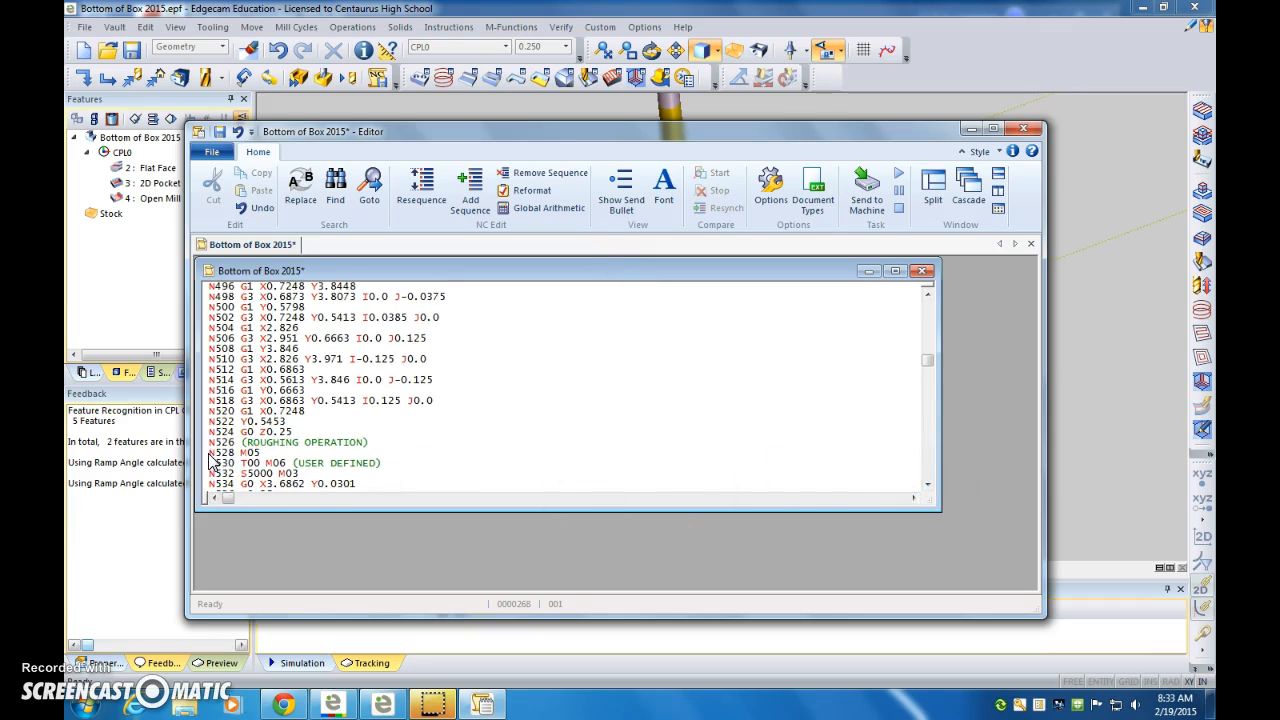
{"action": "left_click_drag", "start_coordinate": [212, 457], "coordinate": [400, 478]}
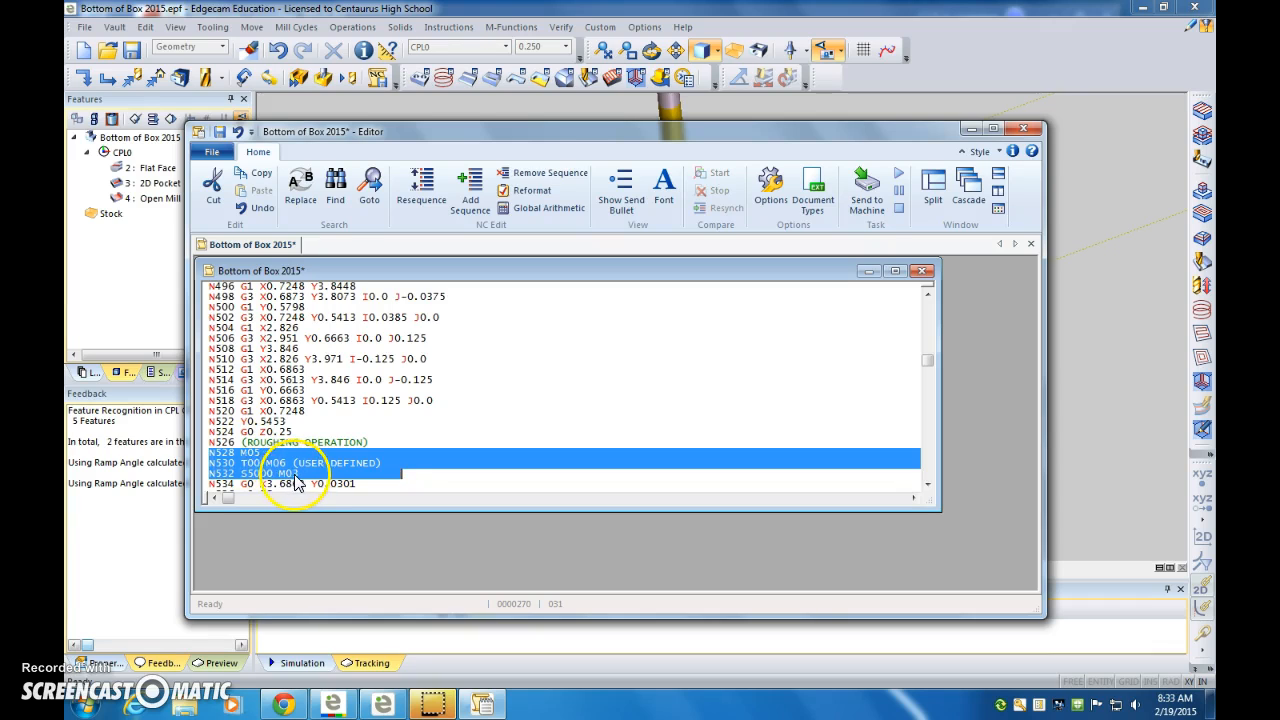
{"action": "key", "text": "Delete"}
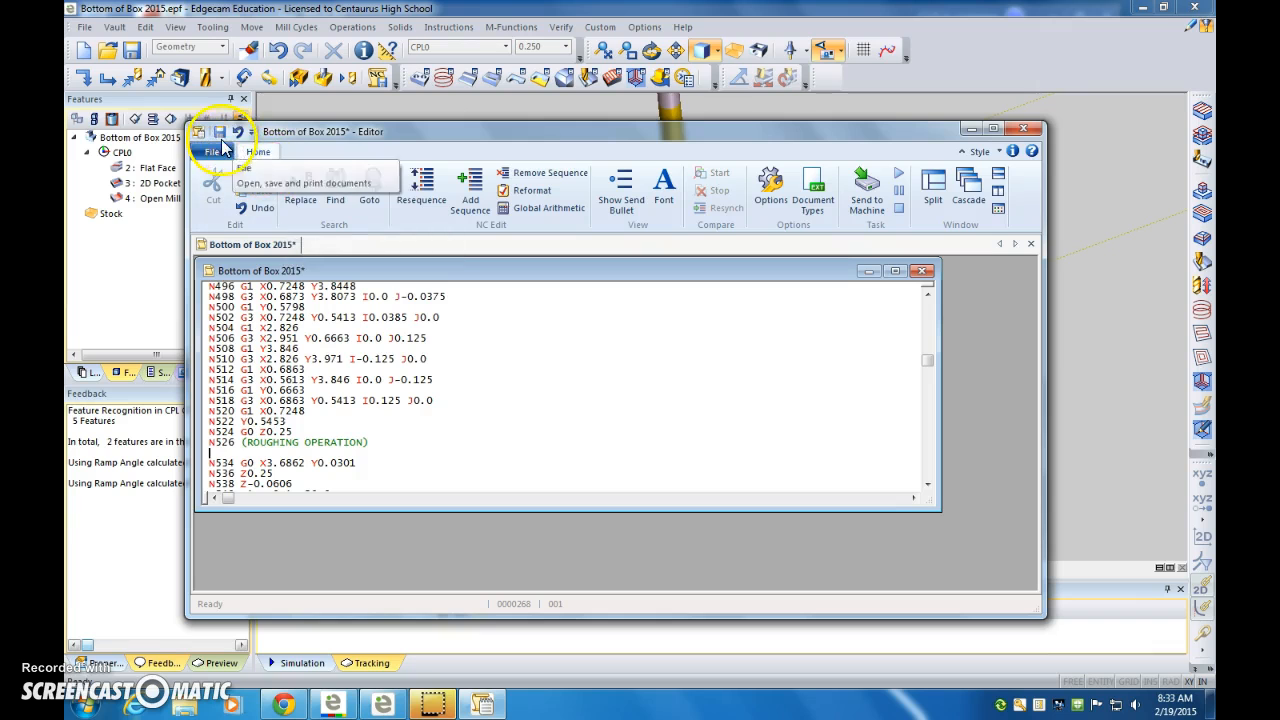
Step: Move the code editor aside briefly to check the toolpaths on the model, and save the edited Bottom of Box 2015 NC program
{"action": "left_click_drag", "start_coordinate": [437, 134], "coordinate": [902, 530]}
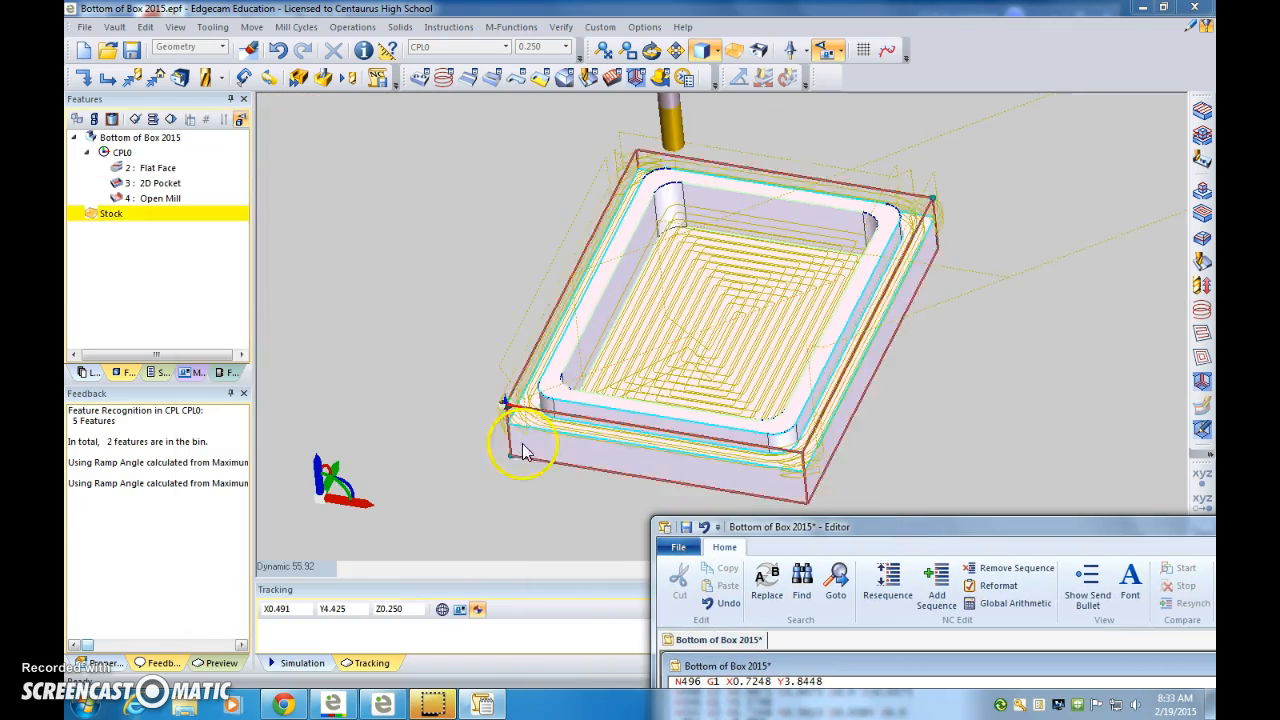
{"action": "left_click_drag", "start_coordinate": [930, 532], "coordinate": [487, 116]}
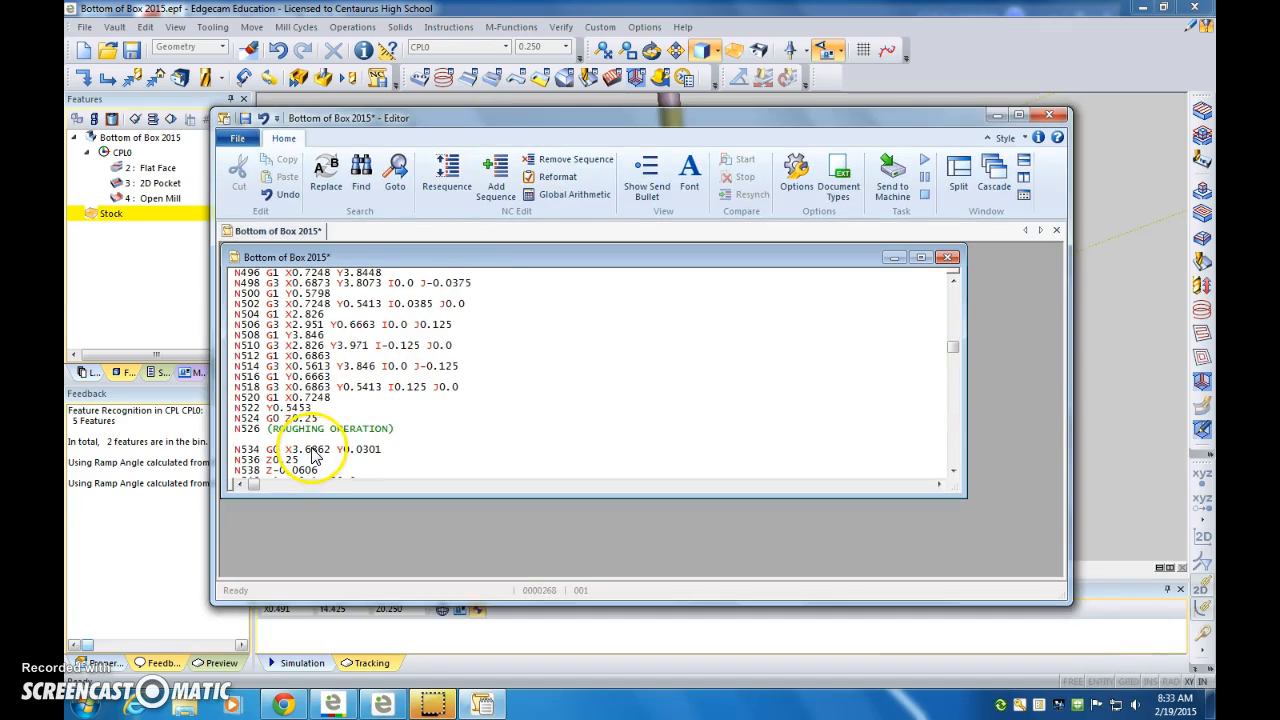
{"action": "left_click", "coordinate": [243, 117]}
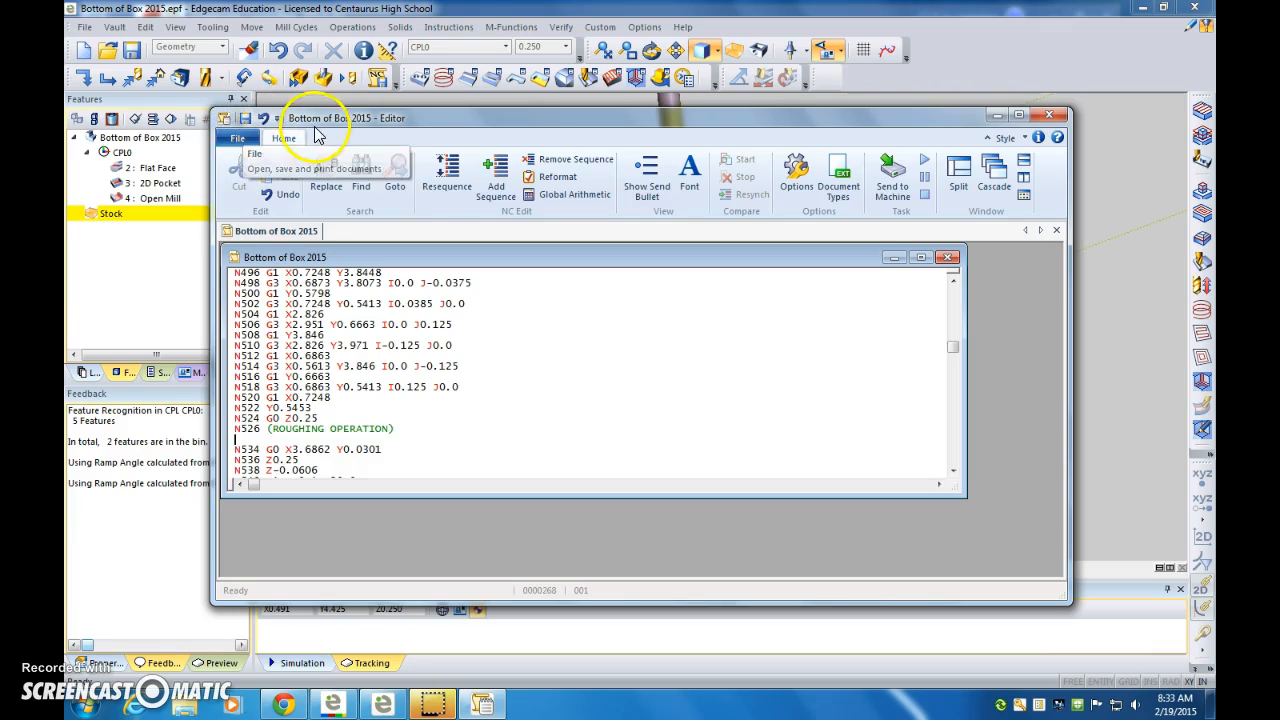